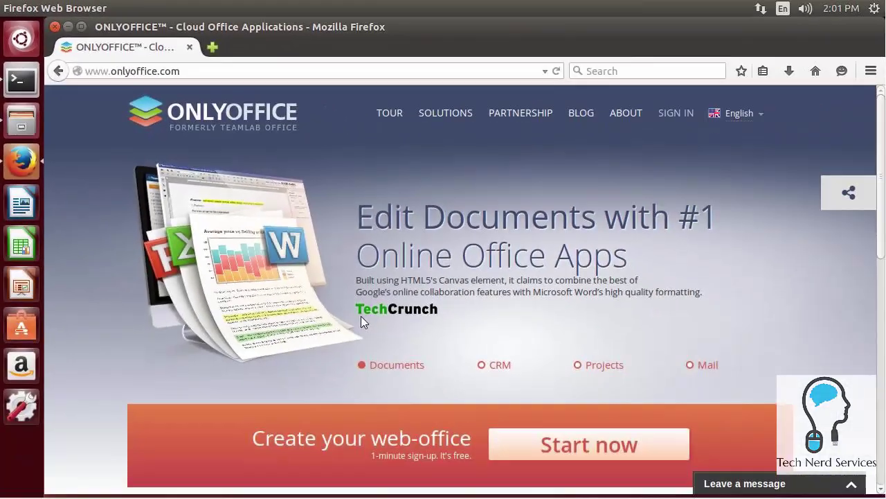
- Flip through the CRM, Projects and Mail showcase slides, then scroll to the 'Prefer hosting on your server?' card
left_click(486, 368)
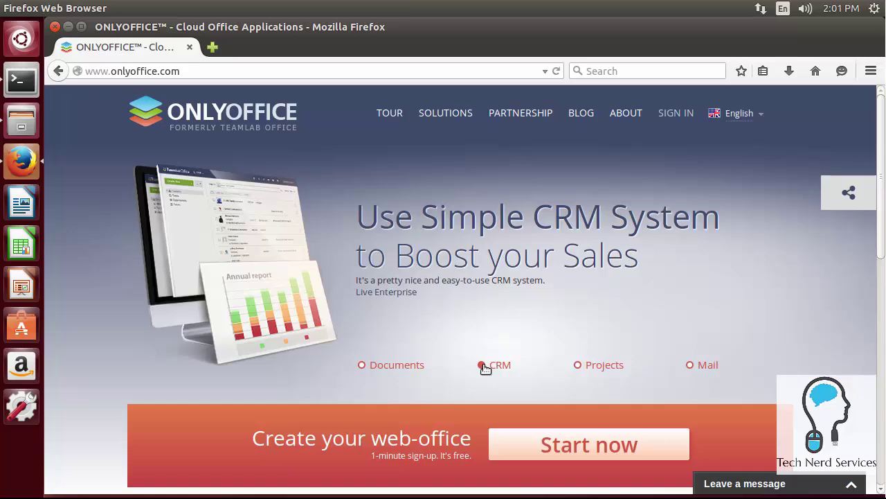
left_click(603, 365)
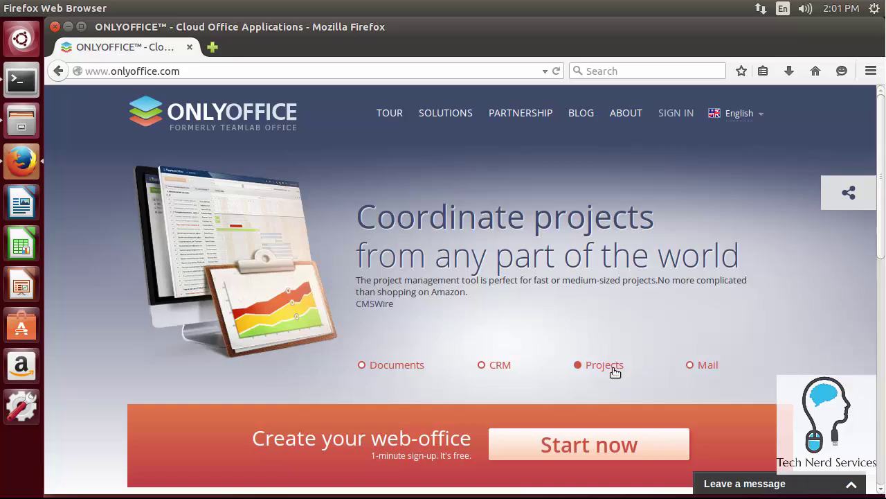
left_click(707, 366)
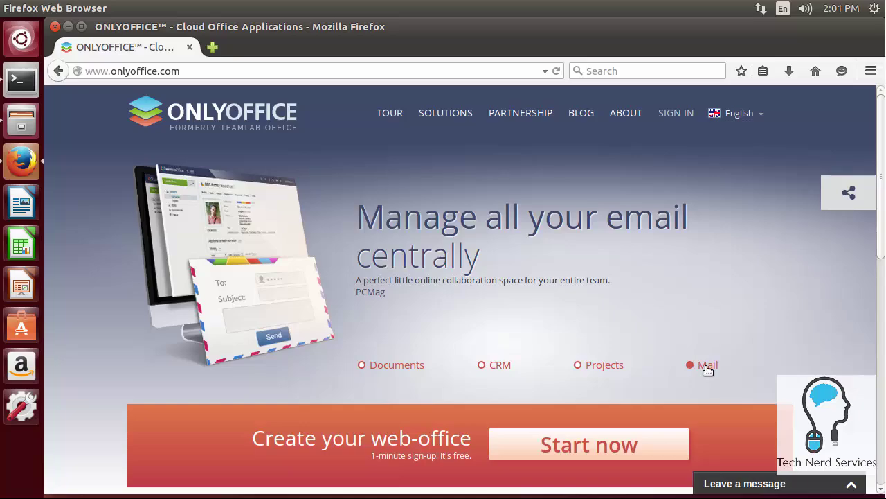
scroll(754, 370, "down", 5)
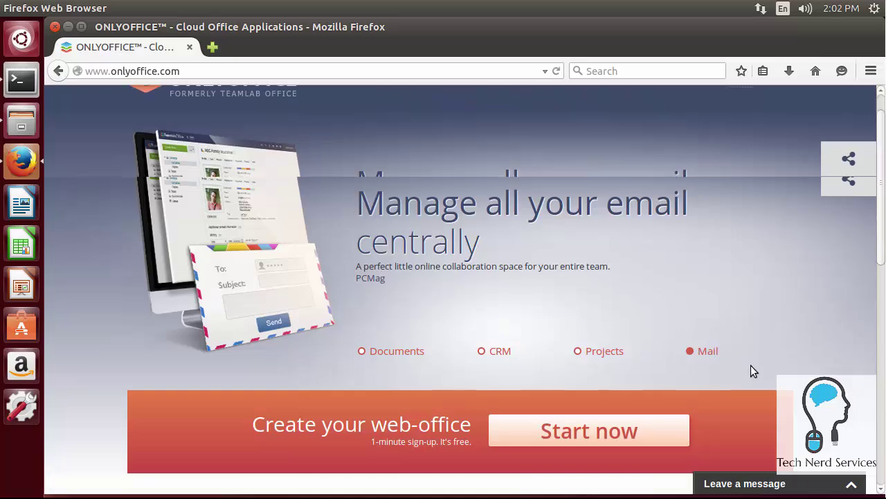
scroll(762, 363, "down", 3)
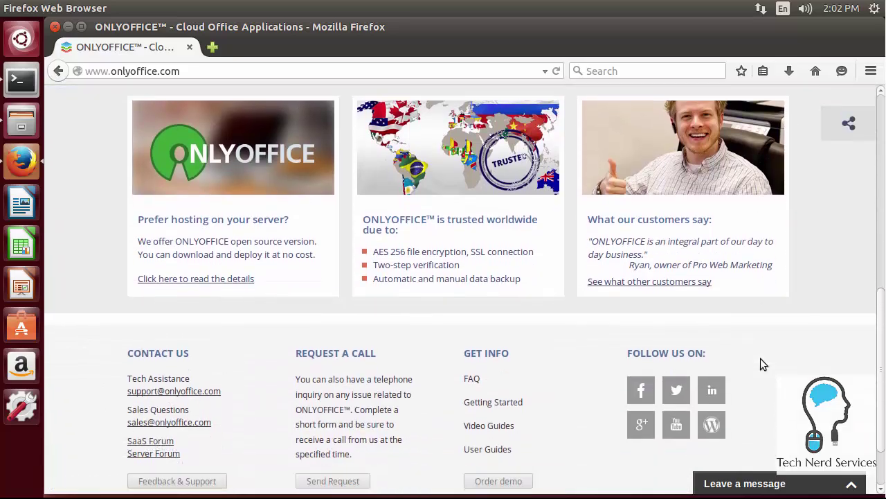
scroll(762, 364, "down", 2)
scroll(761, 358, "up", 2)
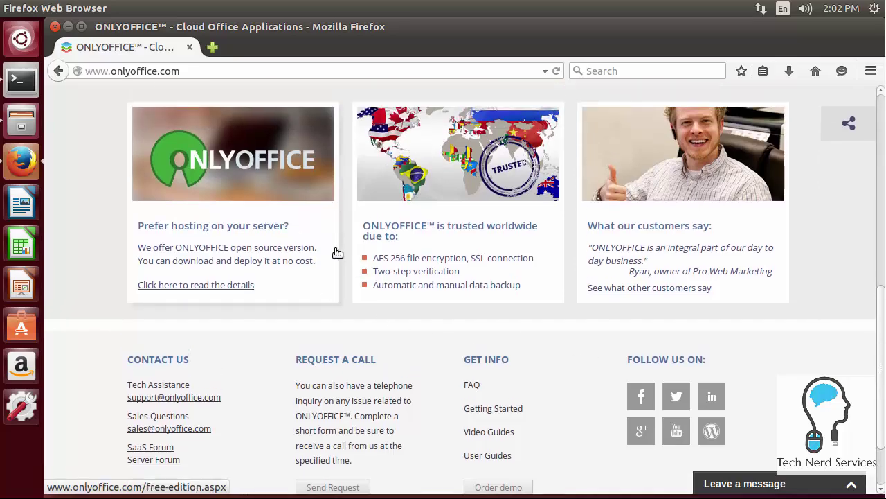
- Open the self-hosted Free Edition page and scroll through its Free vs Enterprise comparison table
left_click(272, 230)
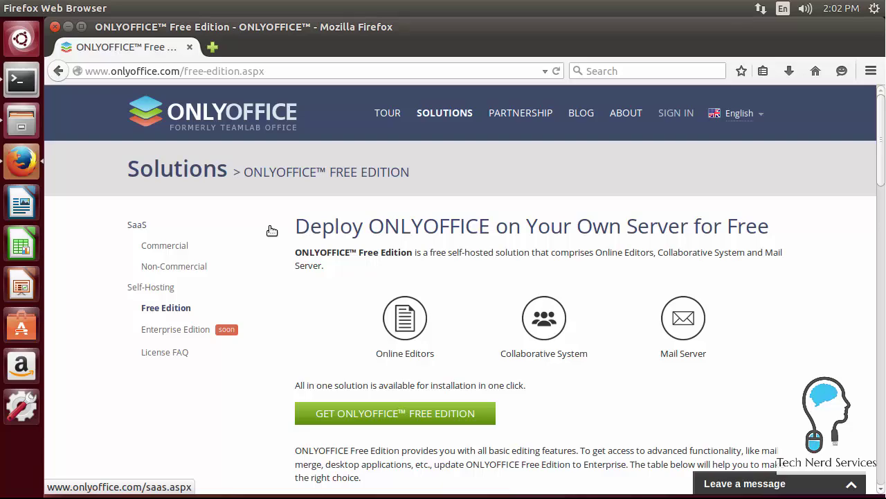
scroll(272, 230, "down", 6)
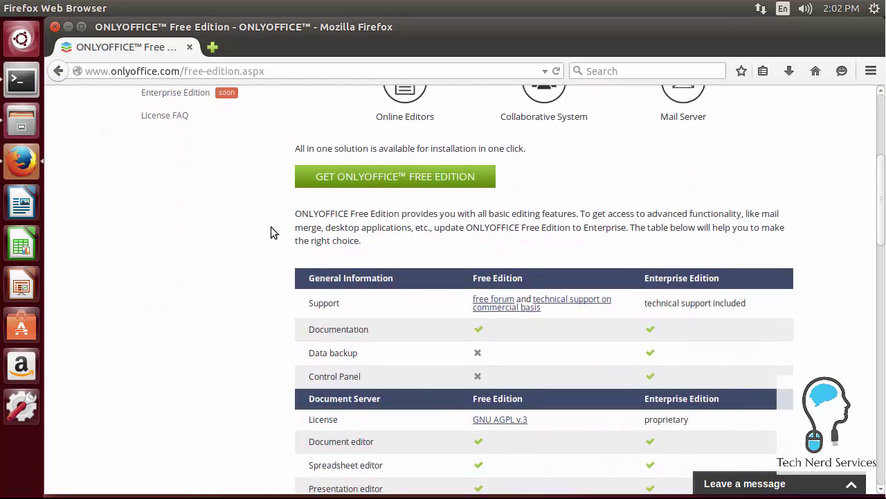
scroll(270, 228, "down", 3)
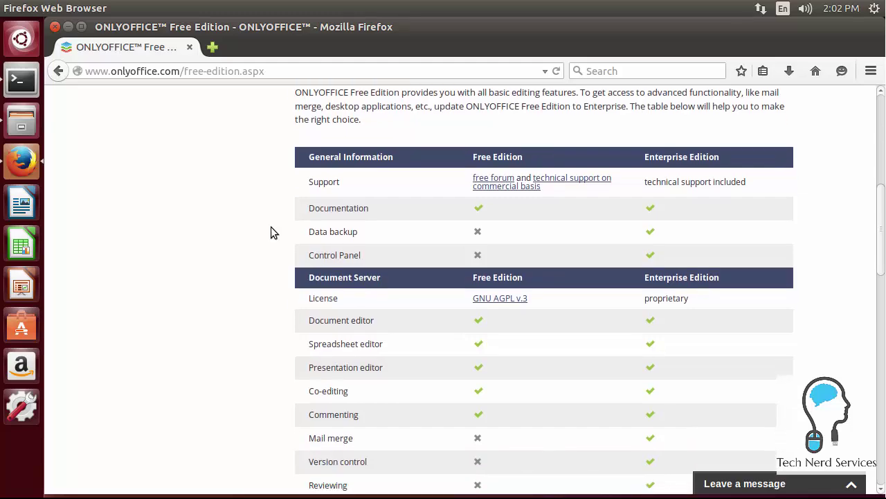
scroll(271, 232, "down", 1)
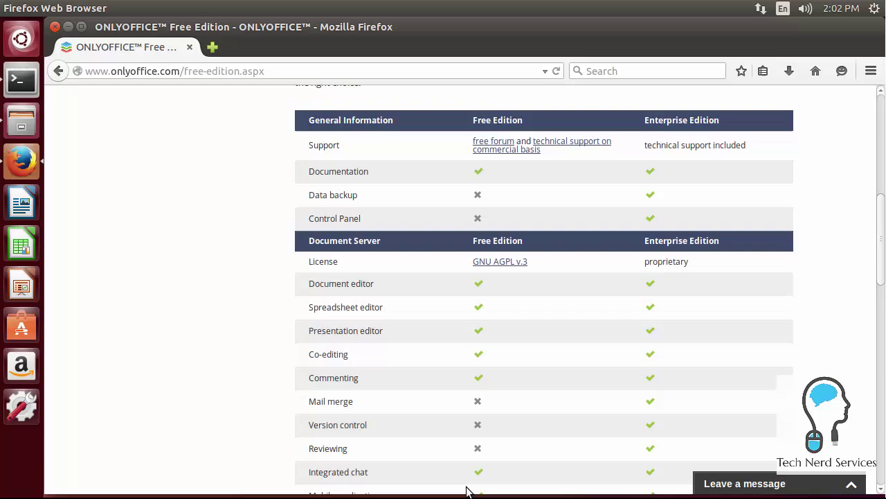
scroll(493, 474, "down", 1)
scroll(512, 470, "down", 7)
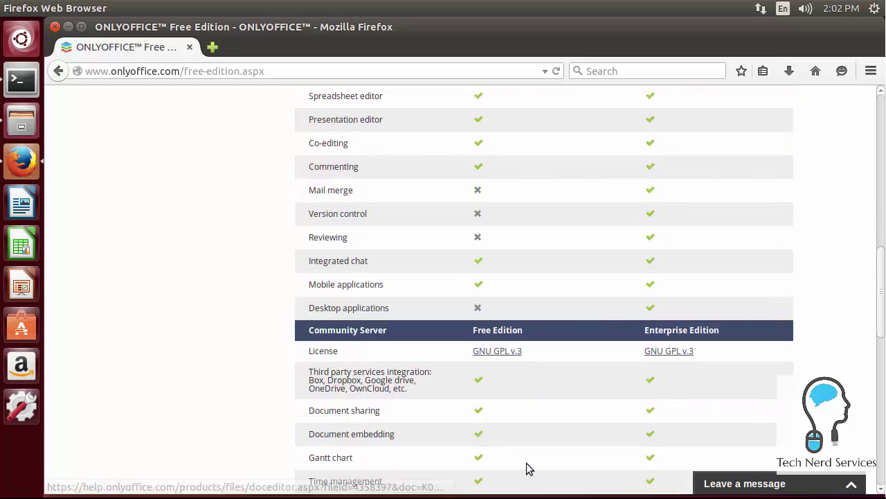
scroll(526, 468, "down", 4)
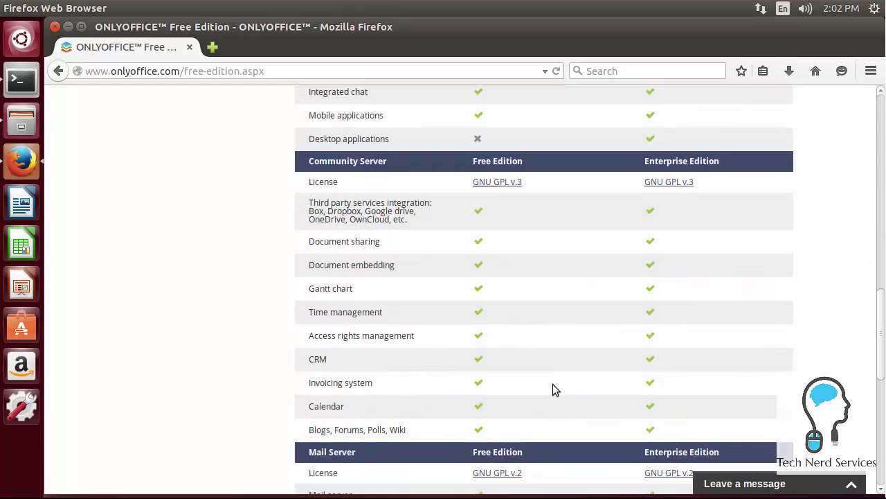
scroll(556, 284, "down", 7)
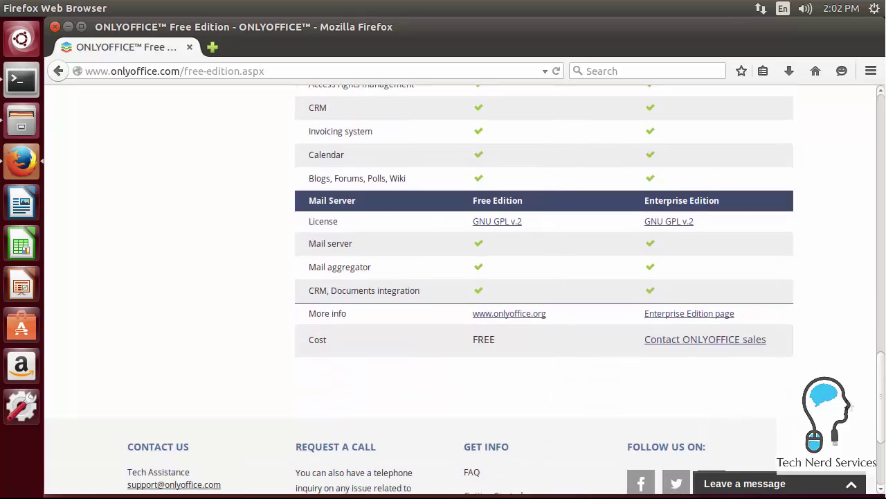
scroll(853, 216, "up", 20)
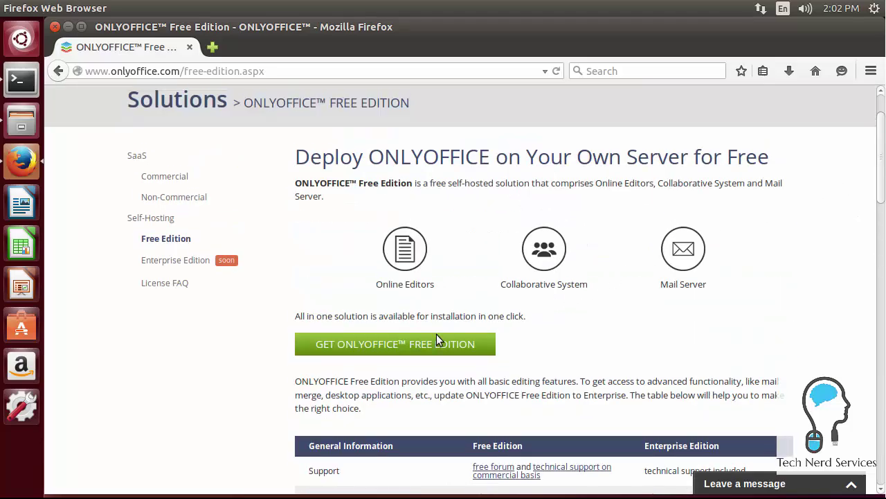
- Open the One Click Installation page and scroll down to its minimum server requirements
left_click(378, 346)
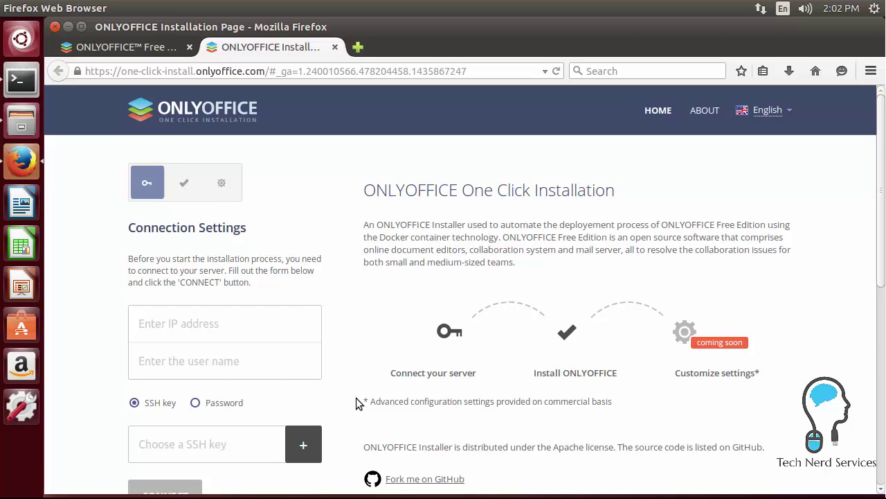
scroll(356, 397, "down", 1)
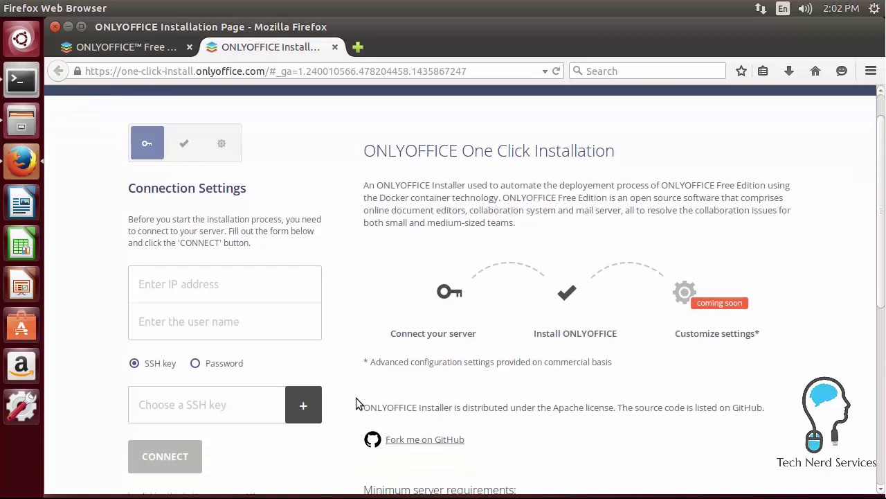
scroll(356, 404, "down", 5)
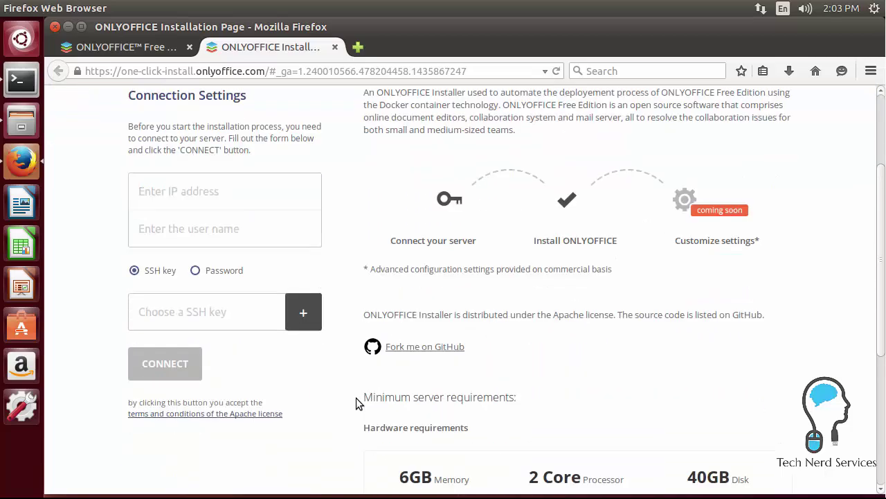
scroll(356, 398, "down", 1)
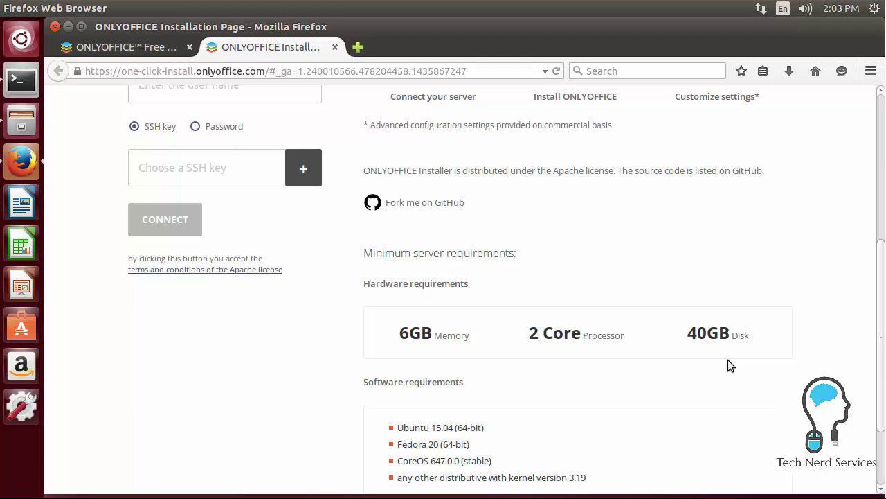
scroll(728, 359, "down", 2)
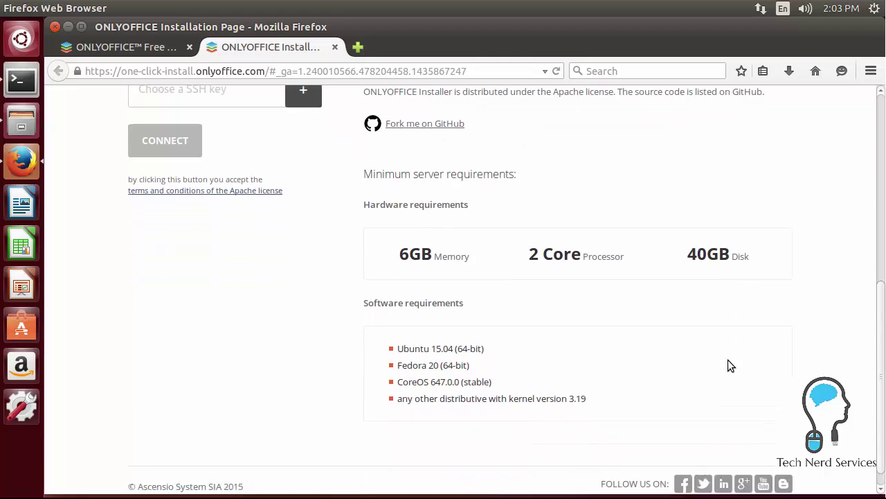
scroll(728, 360, "up", 4)
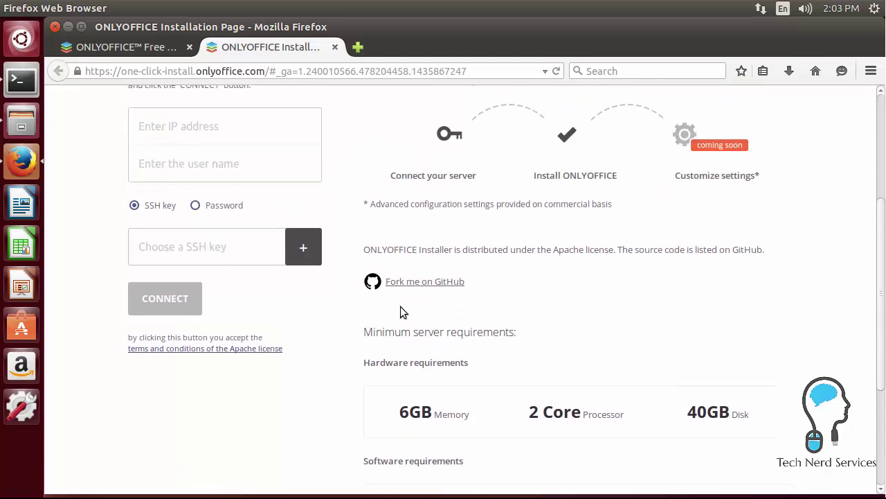
- Scroll back over the installation page's connection settings form and requirements
left_click(439, 283)
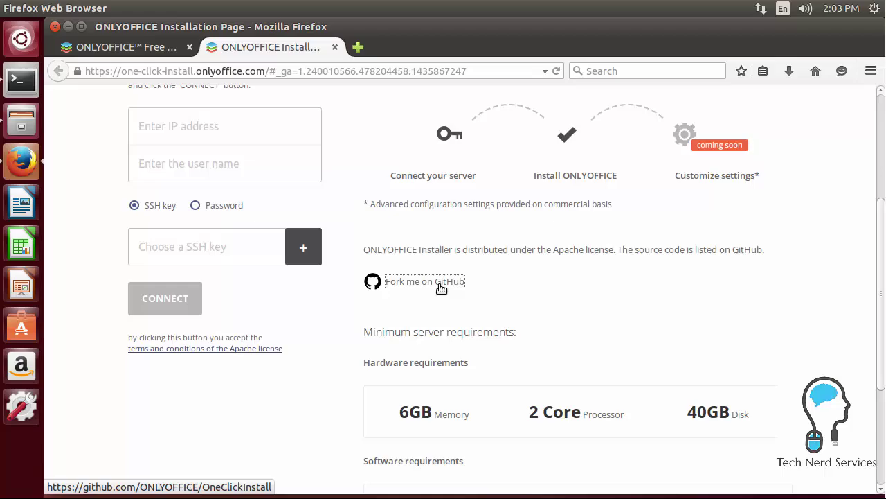
scroll(441, 288, "up", 1)
scroll(441, 288, "up", 5)
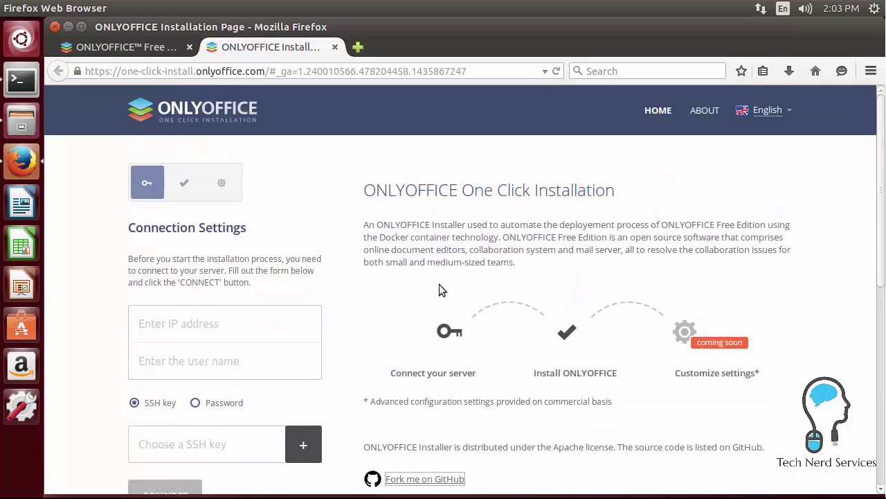
scroll(439, 284, "down", 10)
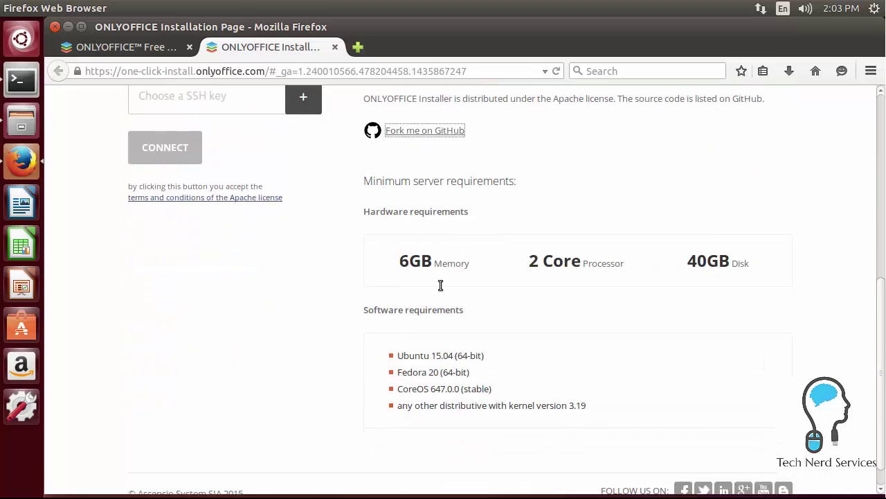
scroll(441, 285, "down", 1)
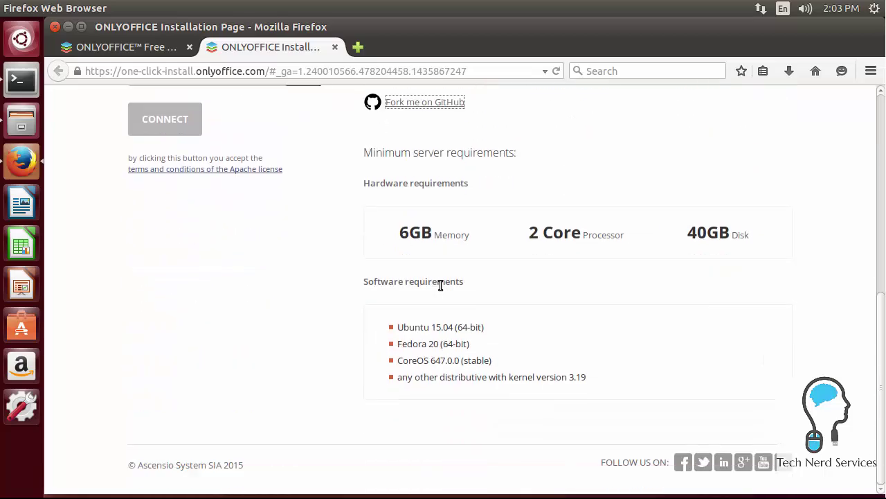
scroll(440, 285, "up", 10)
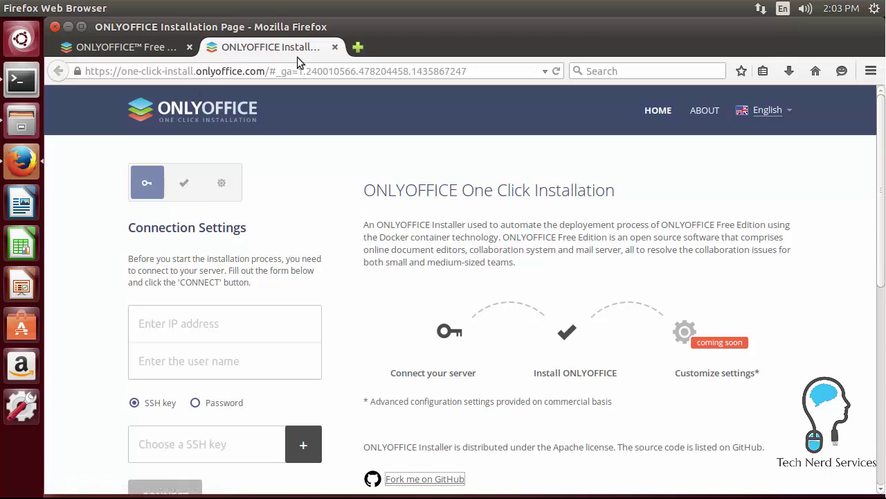
left_click(336, 47)
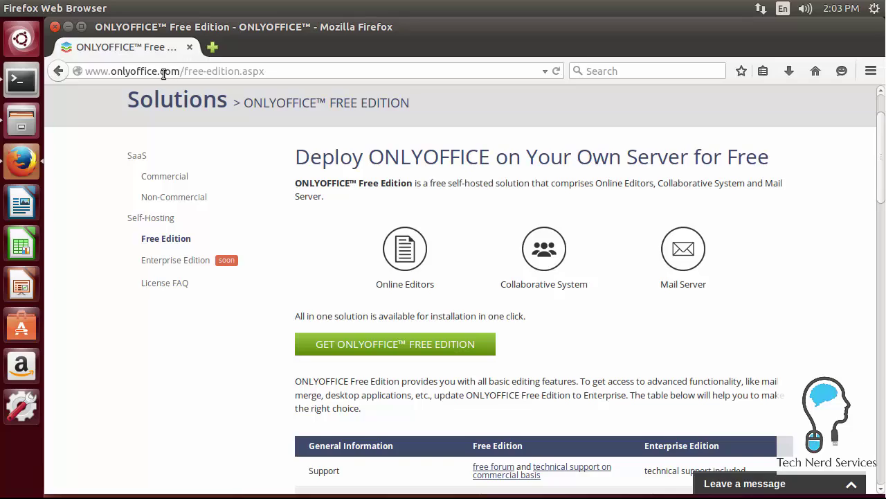
left_click_drag(164, 73, 300, 74)
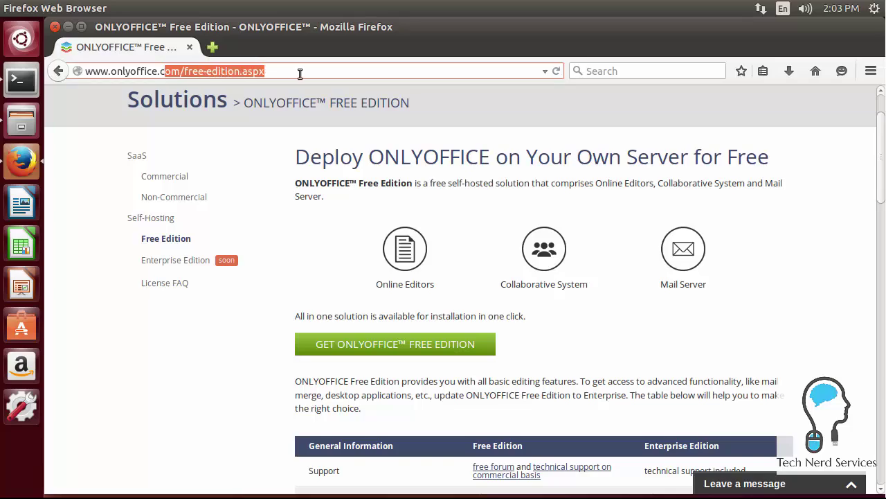
key("BackSpace")
key("BackSpace")
type("org")
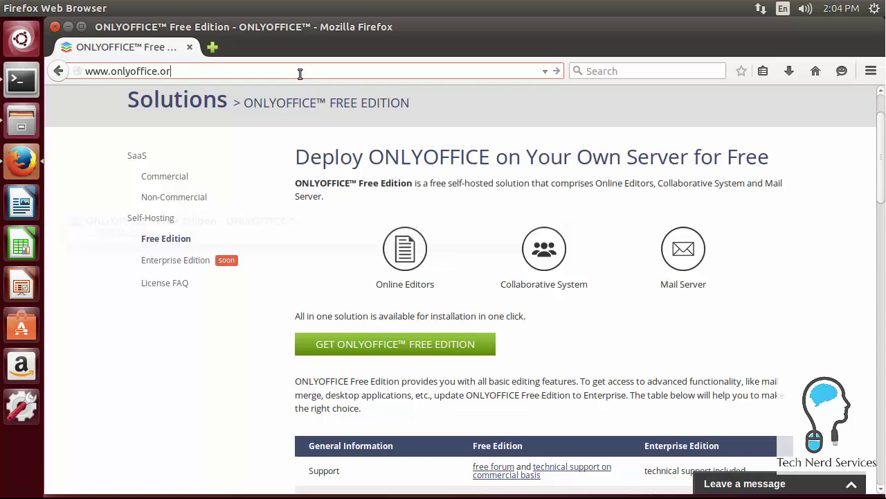
key("Return")
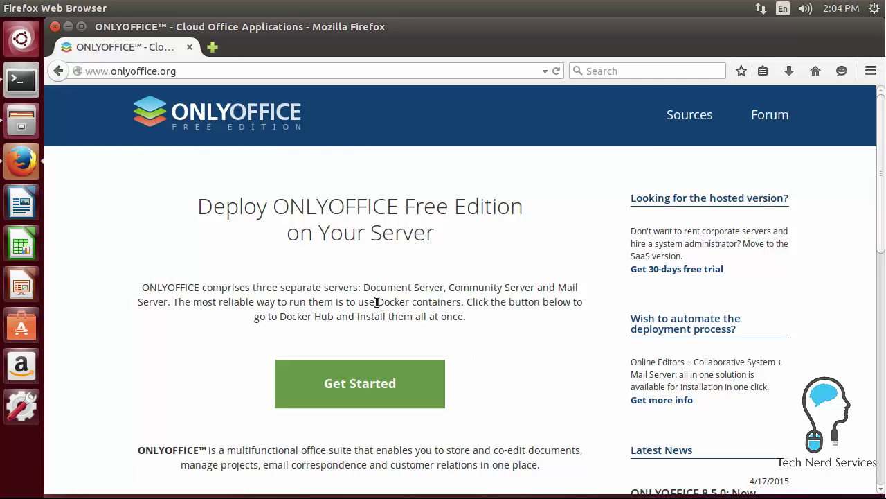
double_click(401, 302)
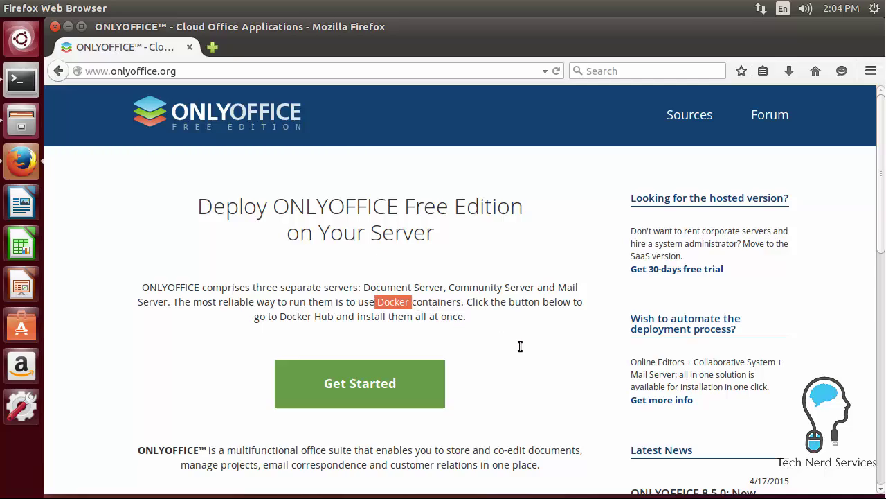
left_click(393, 385)
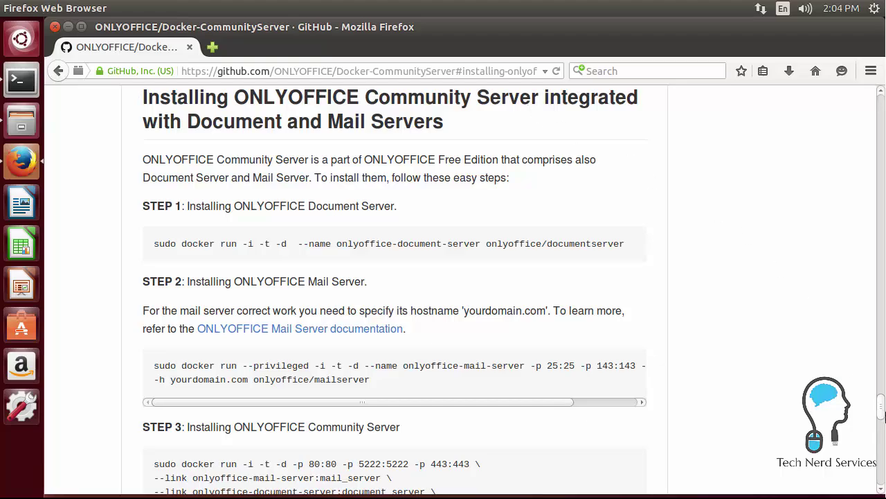
left_click_drag(883, 414, 874, 199)
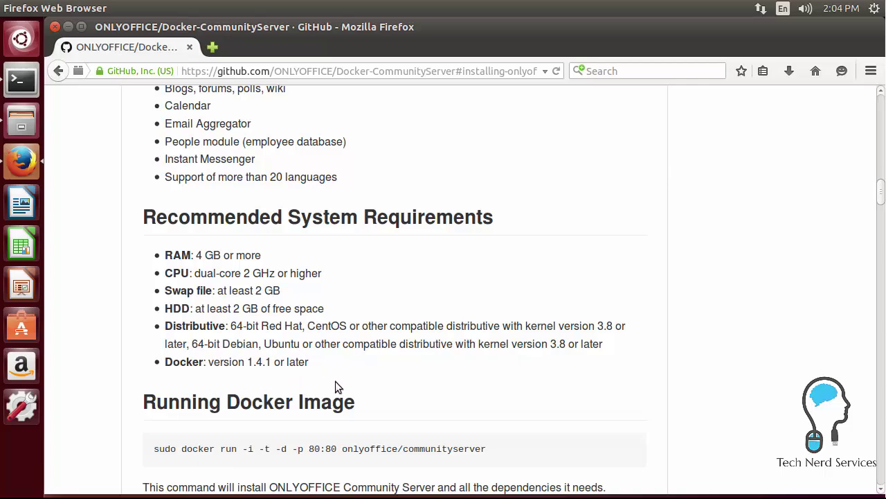
- In a new tab, search 'install docker ubuntu' and open Docker Docs' Installation on Ubuntu page
left_click(212, 46)
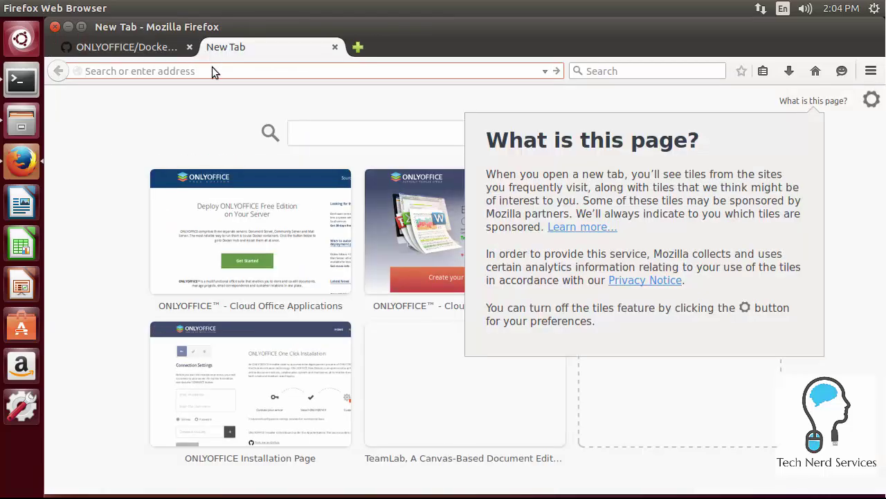
left_click(214, 70)
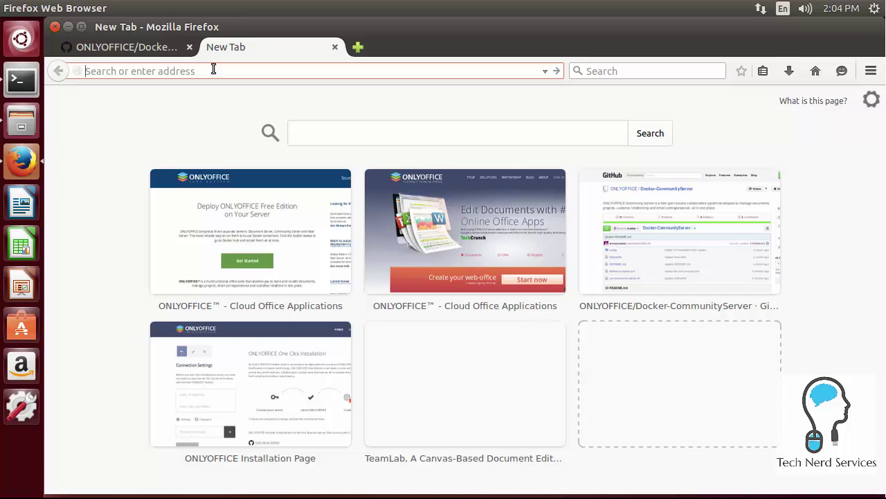
type("install docker")
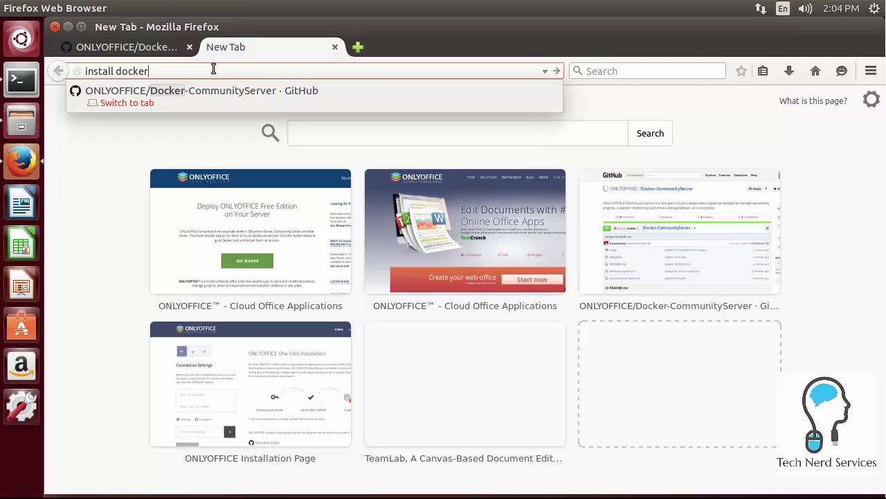
type(" ubuntu")
key("Return")
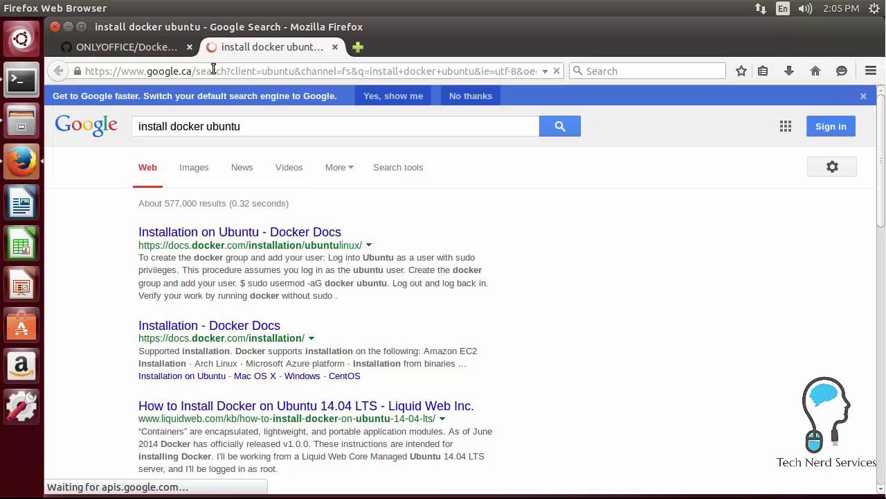
left_click(237, 235)
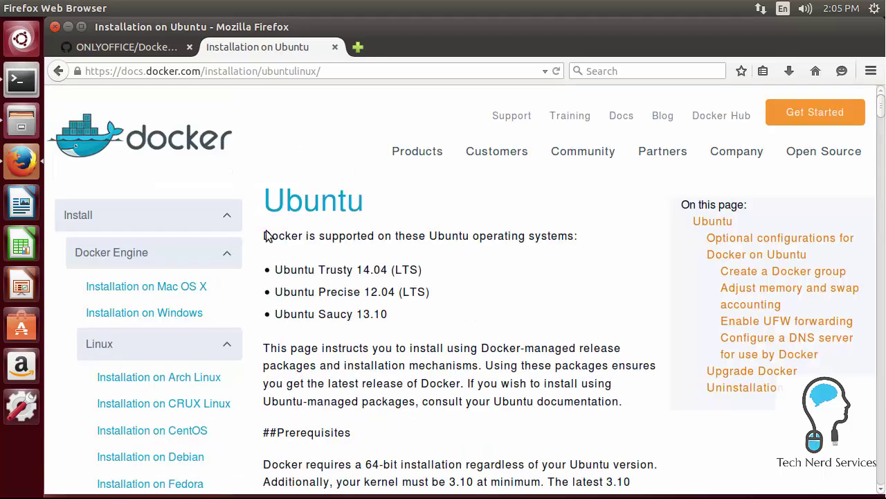
- Scroll the Docker docs down to the wget-based Installation steps
scroll(299, 319, "down", 2)
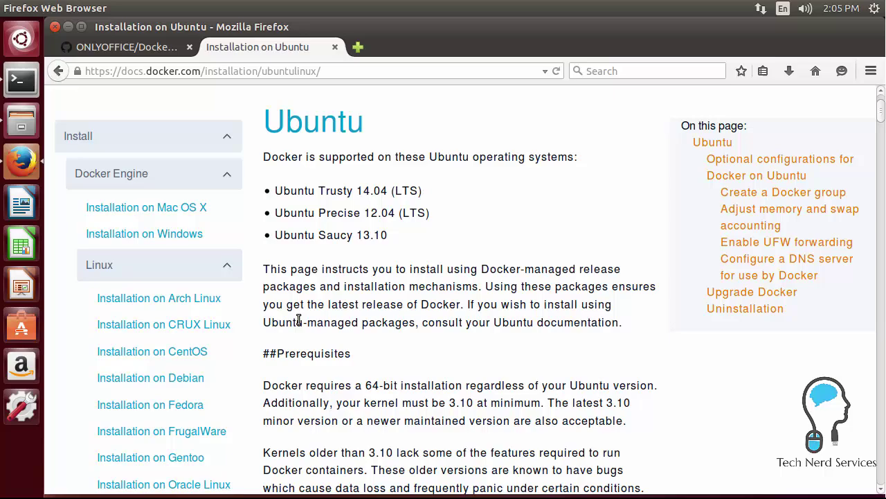
scroll(299, 320, "down", 2)
scroll(299, 319, "down", 1)
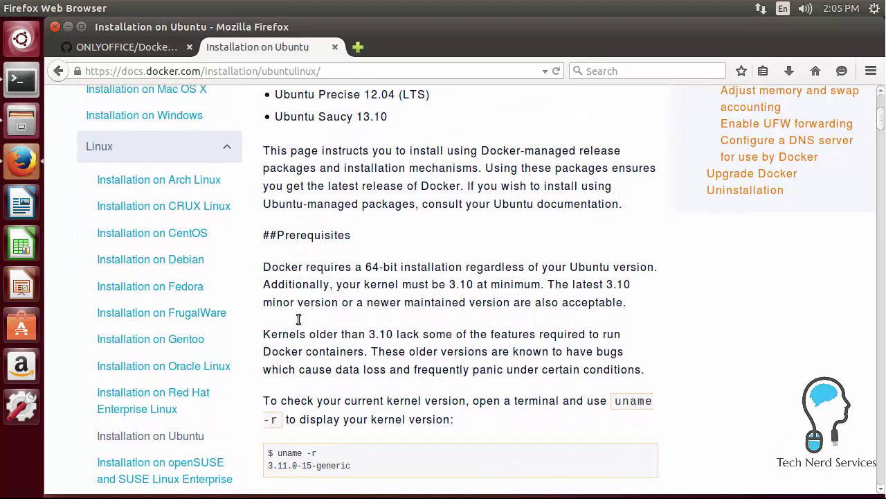
scroll(300, 319, "down", 1)
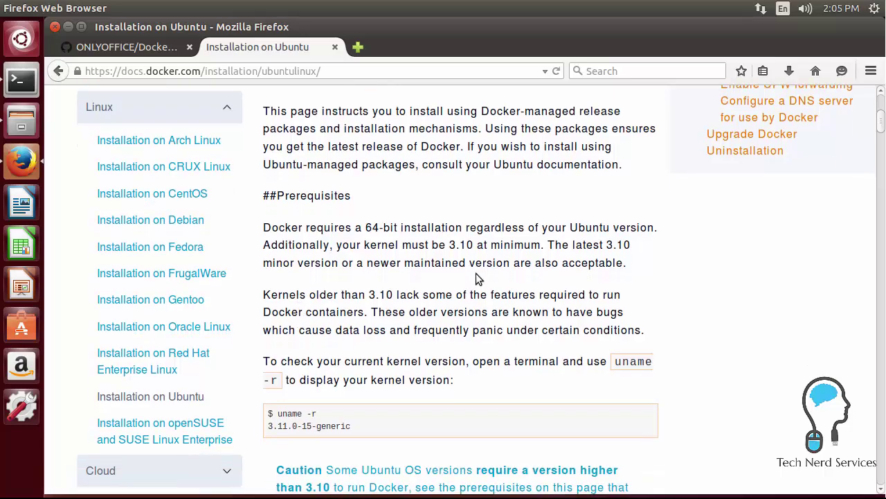
scroll(476, 273, "down", 5)
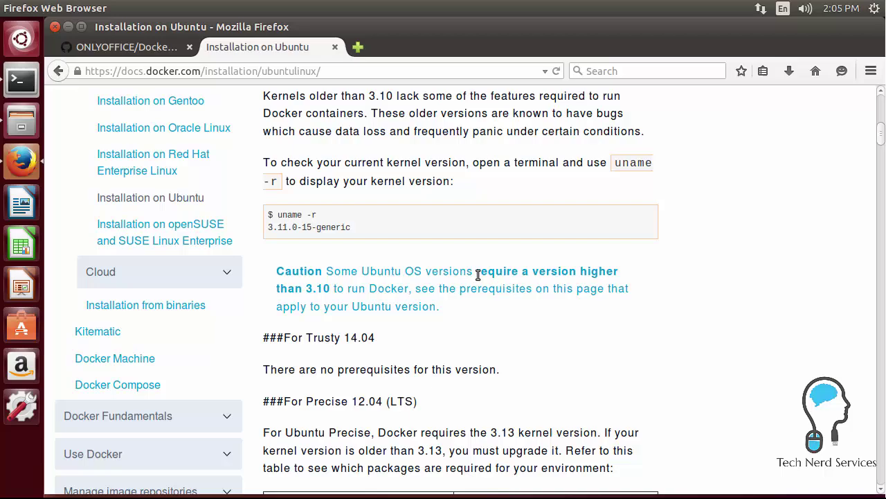
scroll(483, 305, "down", 1)
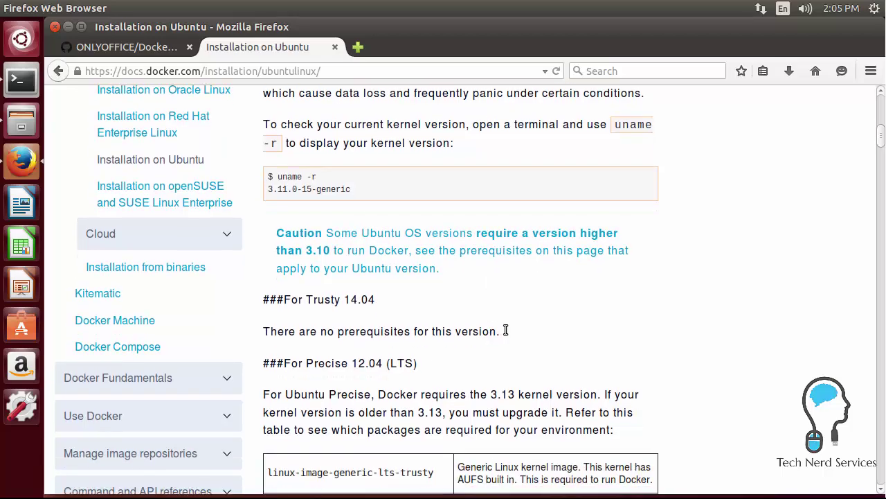
scroll(595, 334, "down", 17)
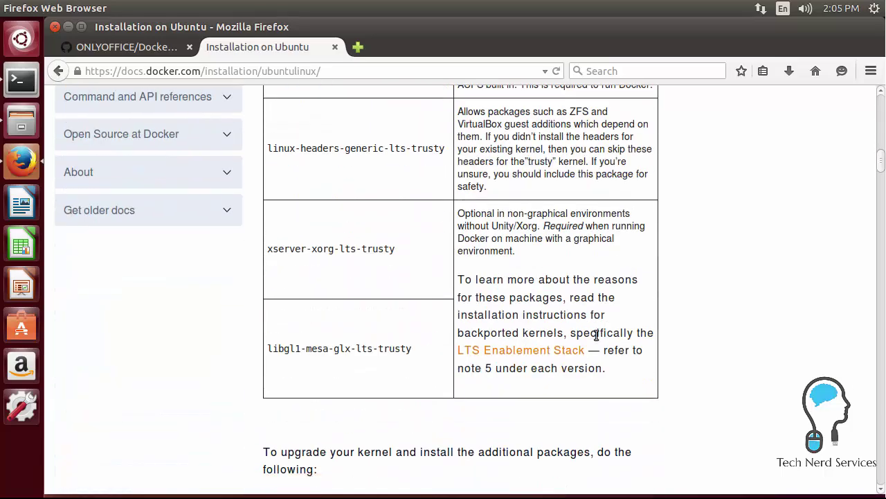
scroll(592, 334, "down", 9)
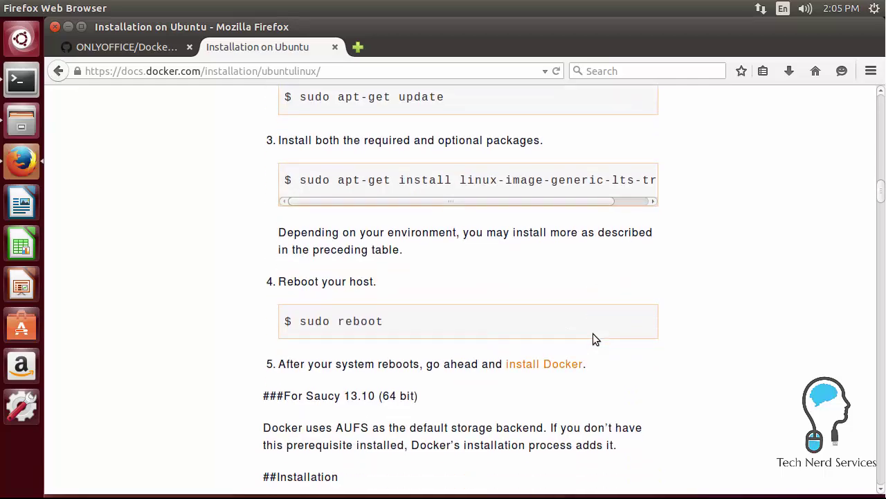
scroll(593, 334, "down", 8)
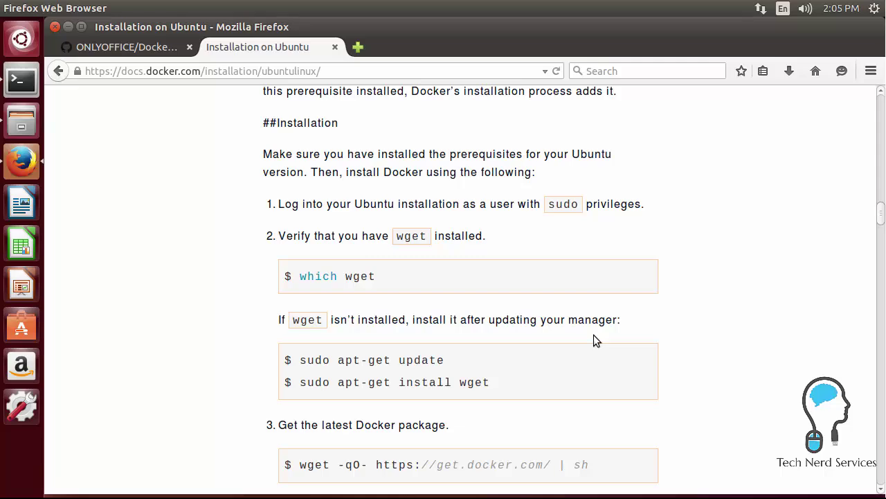
- In a terminal, run which wget to confirm wget is at /usr/bin/wget
left_click(21, 81)
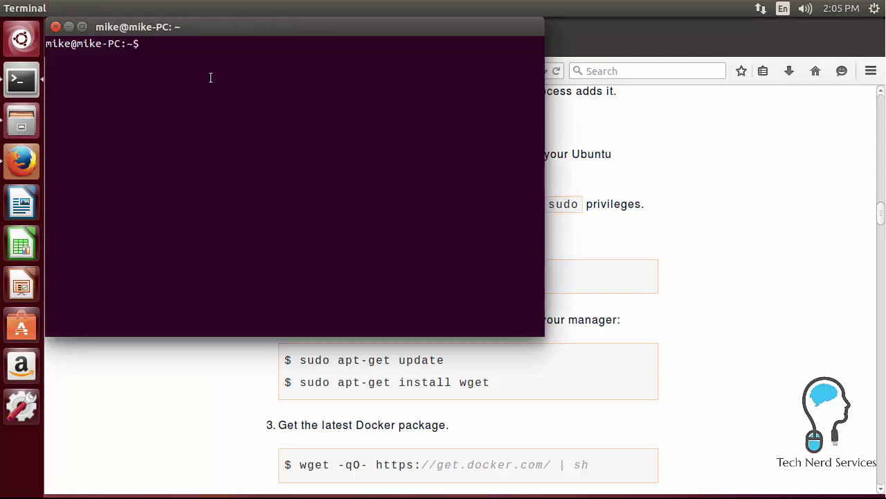
type("which wget")
key("Return")
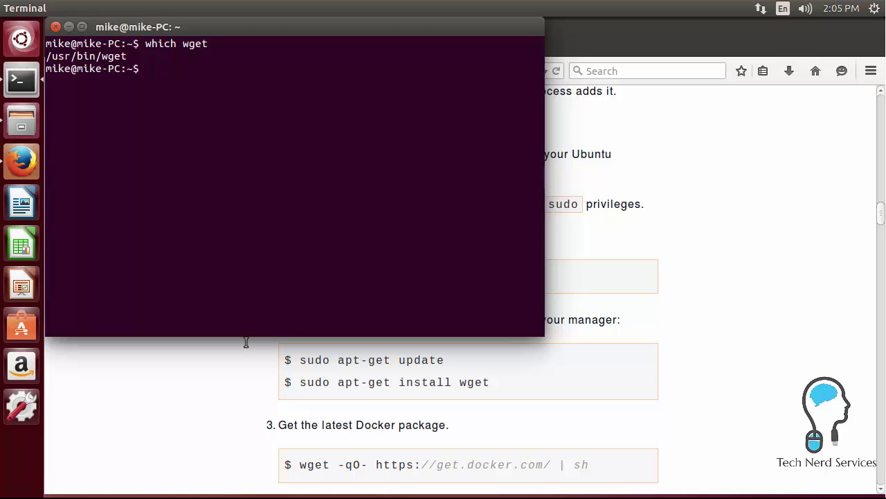
left_click(266, 379)
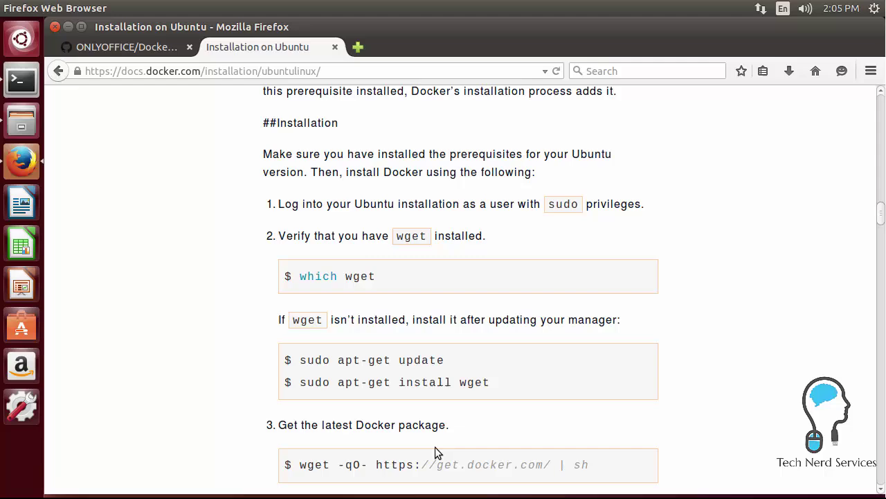
left_click_drag(590, 461, 296, 466)
right_click(297, 466)
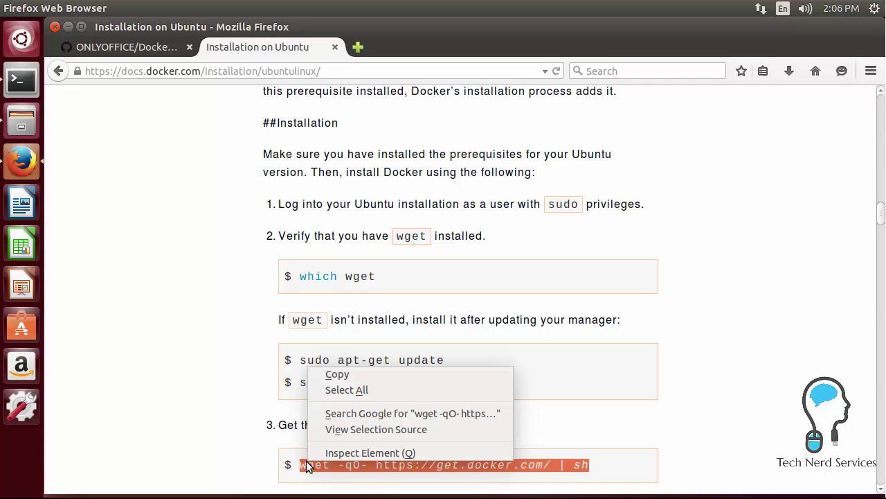
left_click(350, 376)
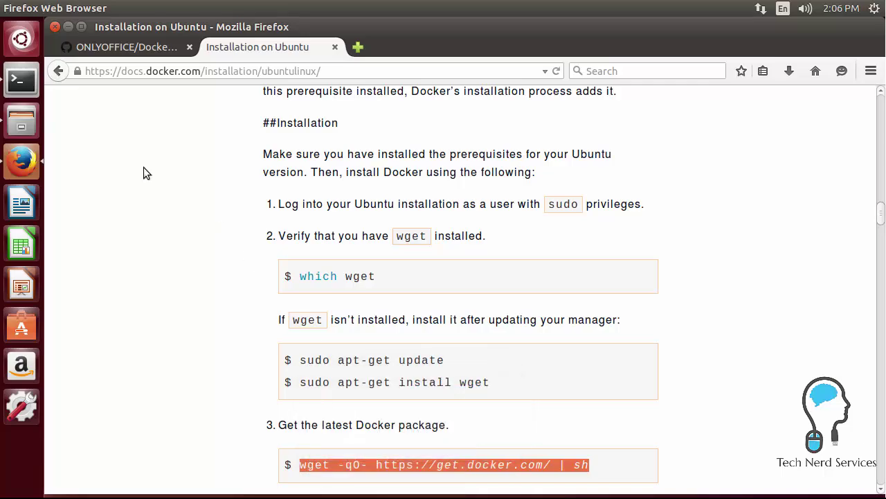
left_click(23, 88)
right_click(230, 144)
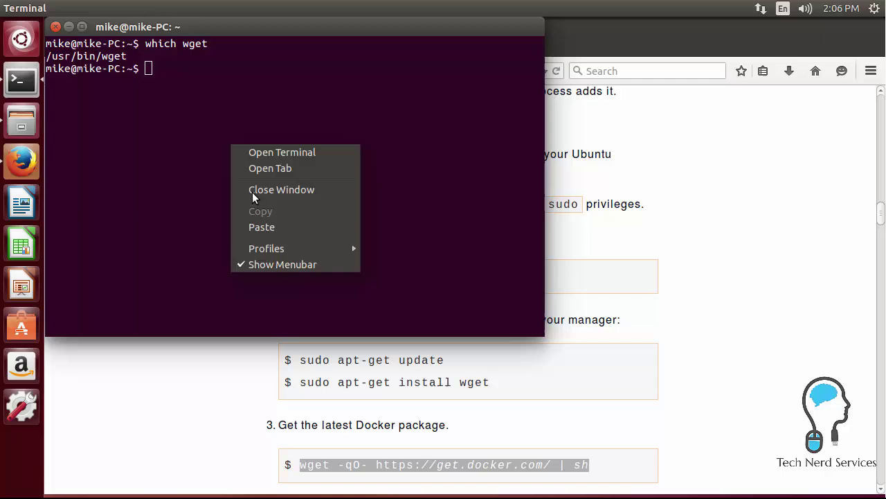
left_click(261, 226)
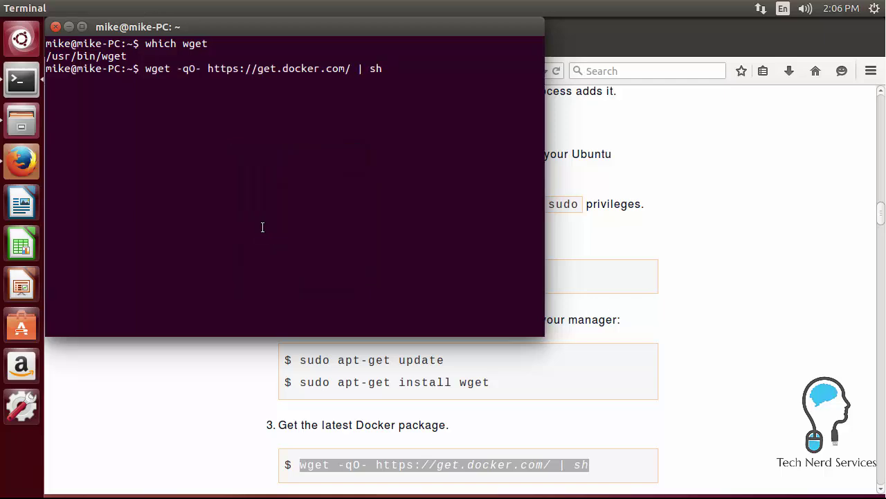
key("Return")
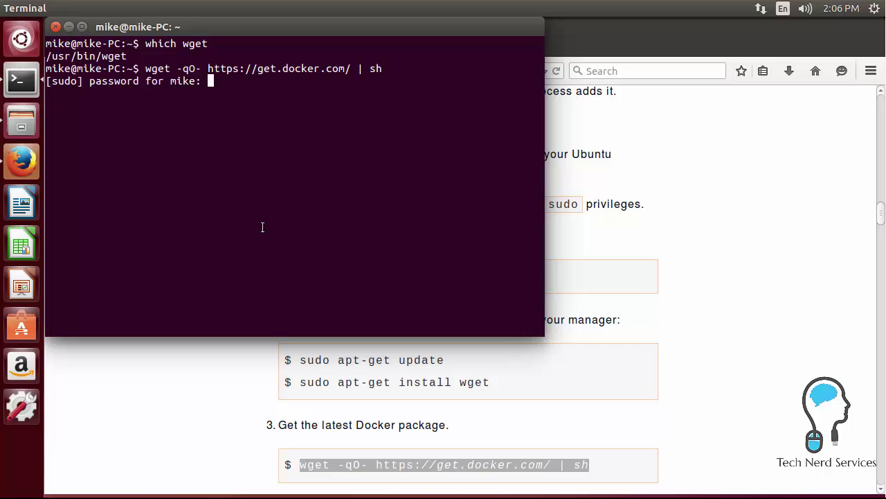
key("Return")
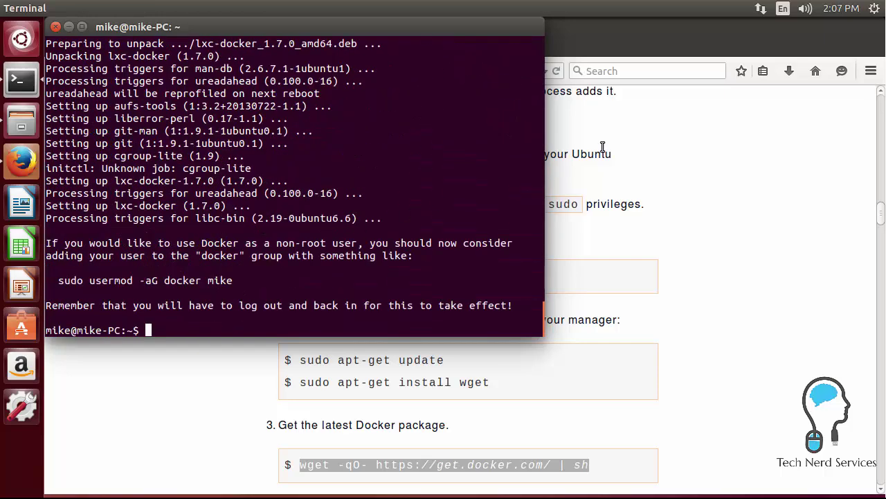
- Copy the STEP 1 Document Server docker run command from the GitHub page
left_click(872, 9)
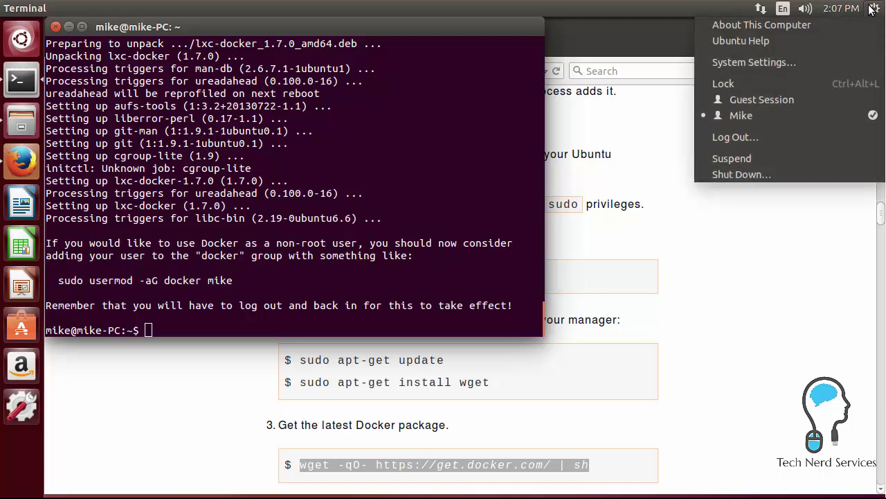
left_click(756, 176)
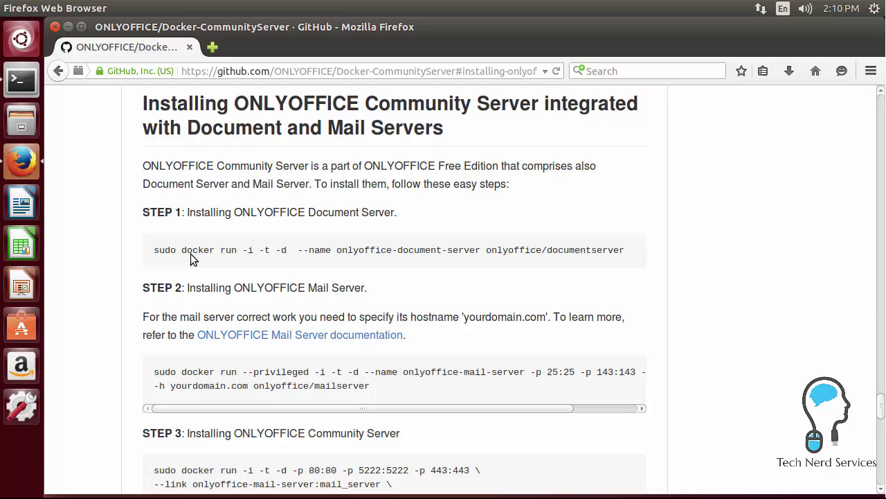
double_click(158, 252)
left_click_drag(202, 256, 627, 252)
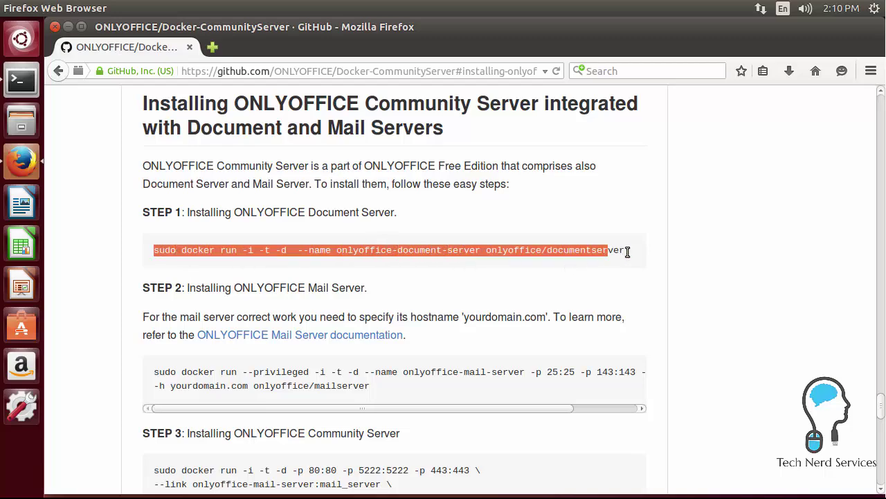
right_click(589, 250)
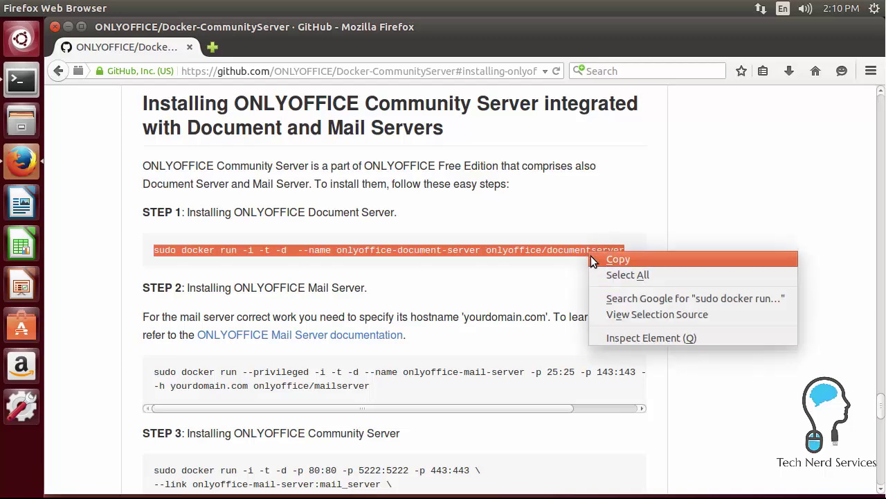
left_click(590, 255)
- Paste and run the Document Server command in a terminal, entering the sudo password
left_click(19, 76)
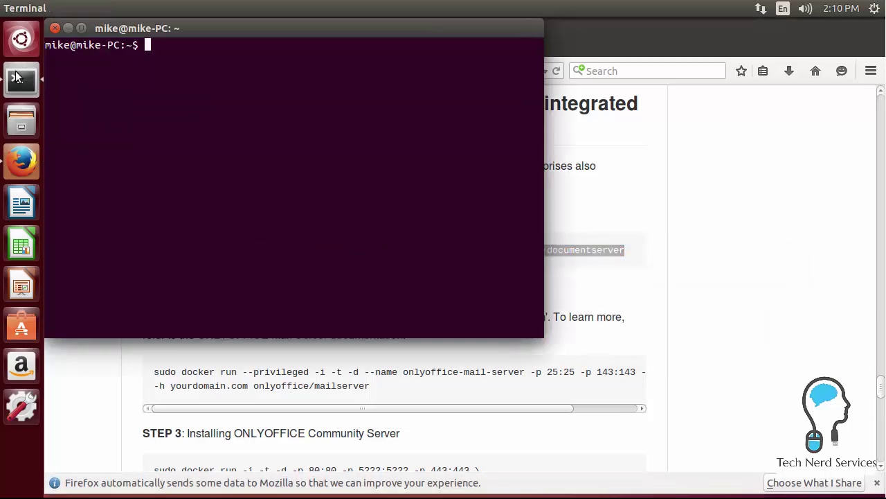
right_click(194, 100)
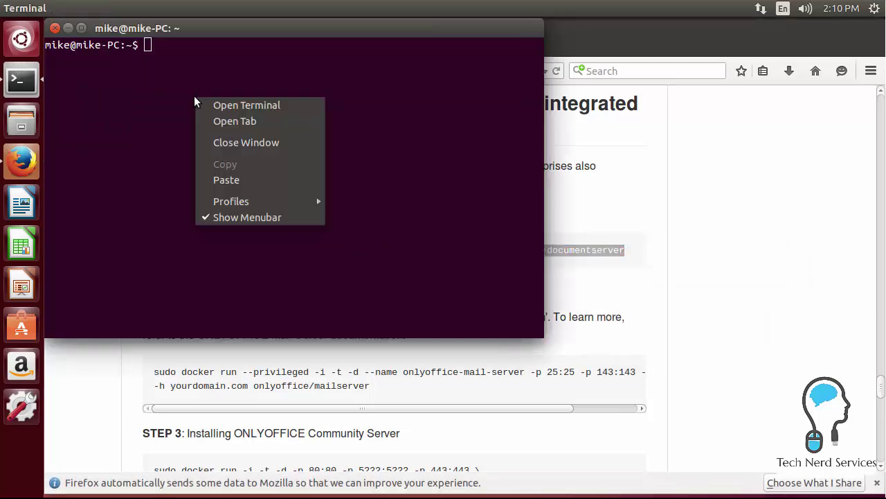
left_click(235, 179)
key("Return")
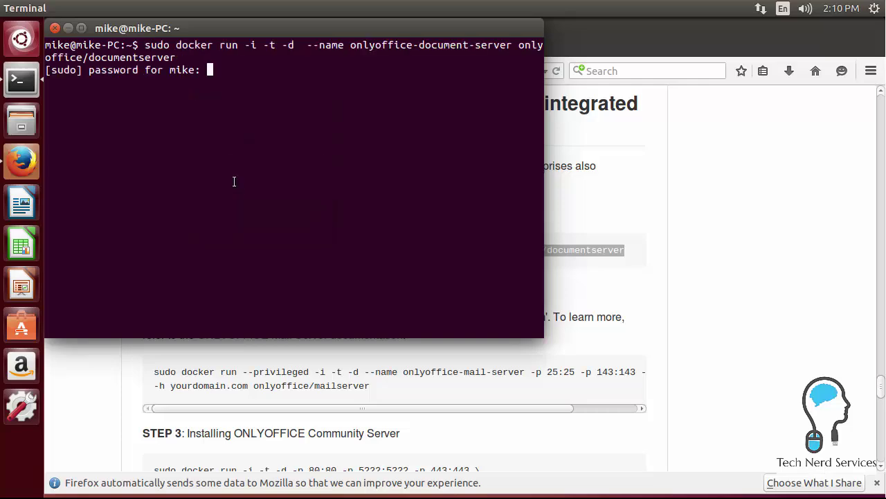
key("Return")
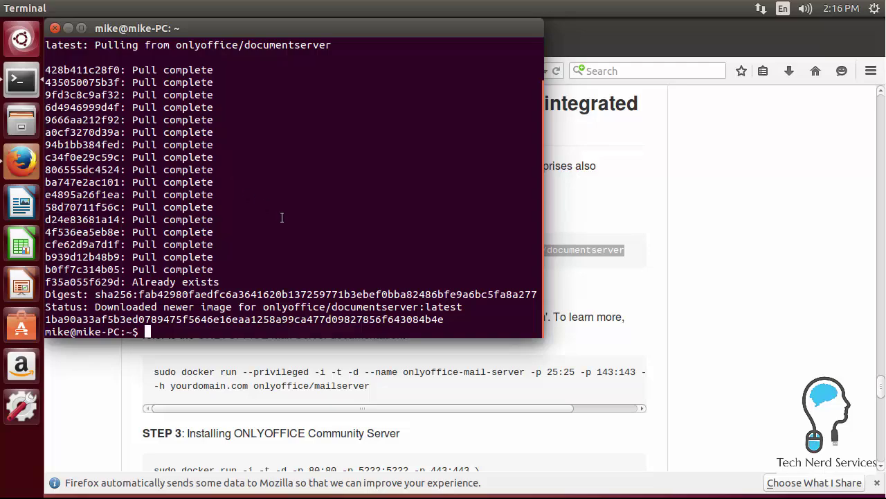
- Copy the STEP 2 Mail Server docker run command from GitHub and paste it into the terminal
left_click(640, 333)
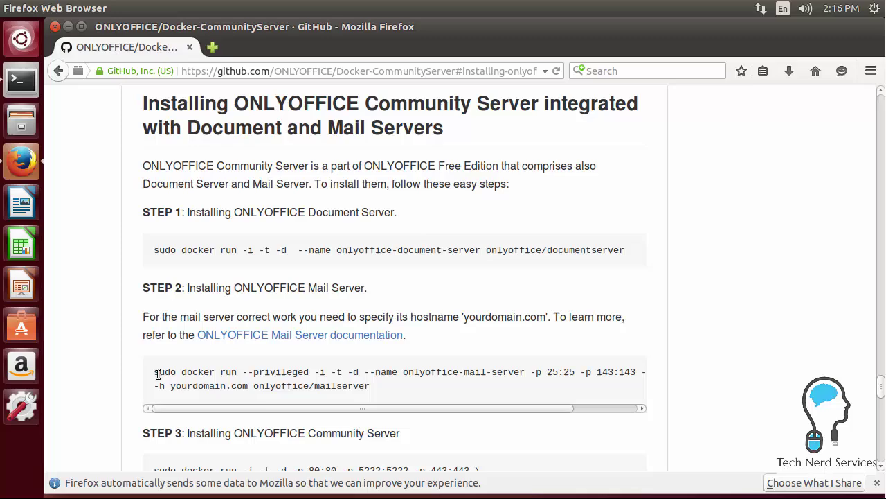
left_click_drag(157, 374, 369, 389)
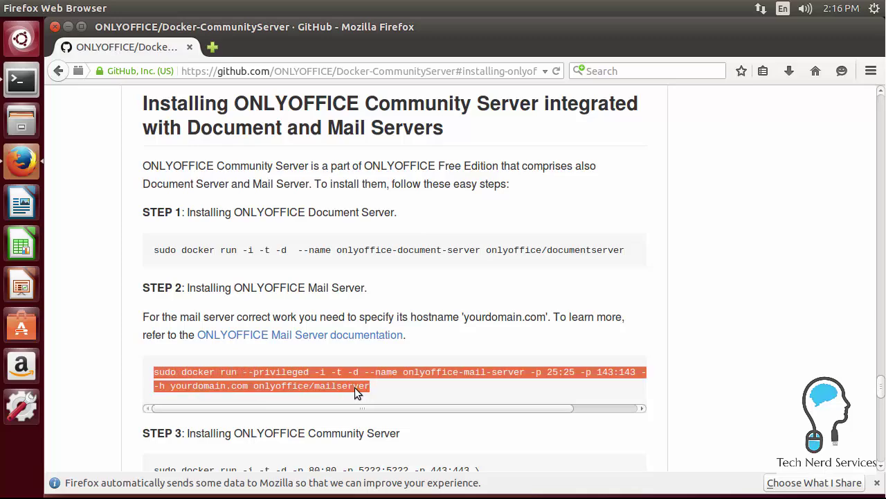
right_click(356, 388)
left_click(362, 394)
left_click(23, 86)
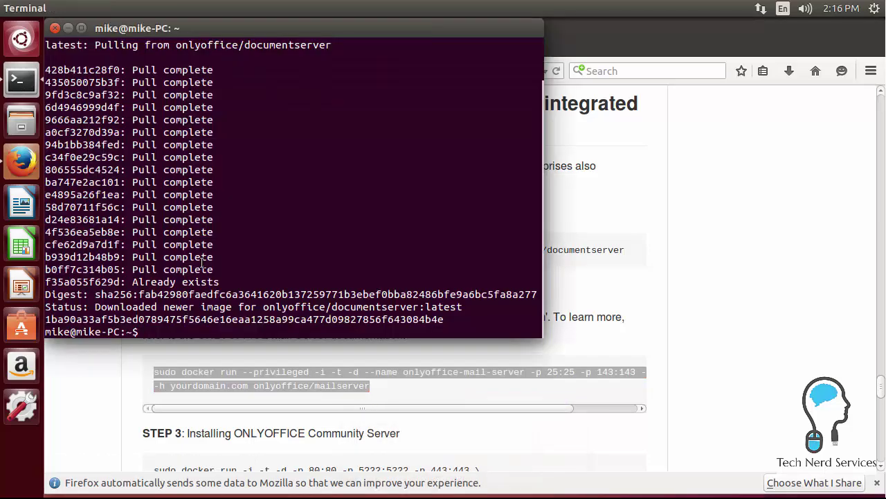
right_click(283, 302)
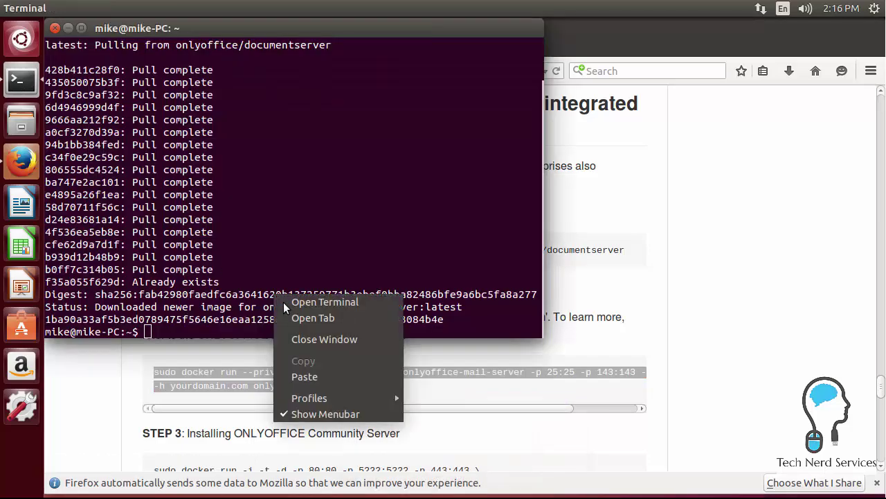
left_click(307, 370)
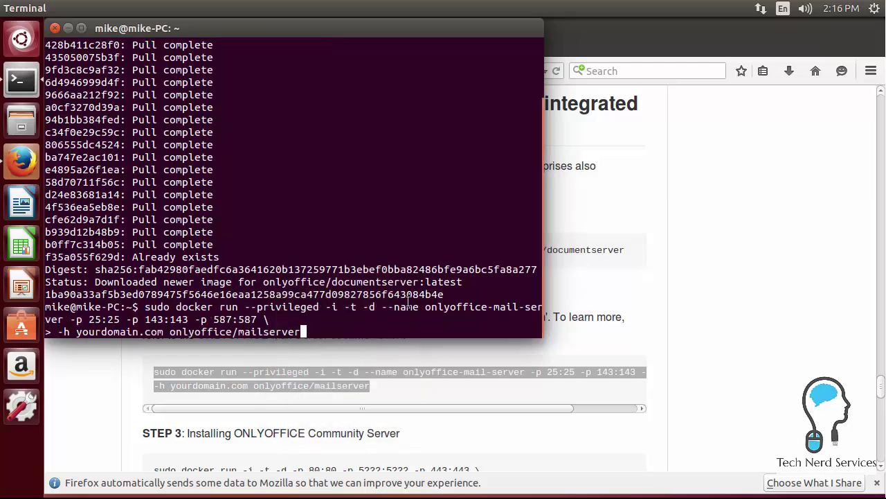
- Replace yourdomain.com with technerdservices.ddns.net in the command and run it
key("Left")
key("Left")
key("Left")
key("Left")
key("Left")
key("Left")
key("Left")
key("Left")
key("Left")
key("Left")
key("Left")
key("Left")
key("Left")
key("Left")
key("Left")
key("Left")
key("Left")
key("Left")
key("Left")
key("Left")
key("Left")
key("Left")
key("Left")
key("Left")
key("BackSpace")
key("BackSpace")
key("BackSpace")
key("BackSpace")
key("BackSpace")
key("BackSpace")
key("BackSpace")
key("BackSpace")
key("BackSpace")
key("BackSpace")
key("BackSpace")
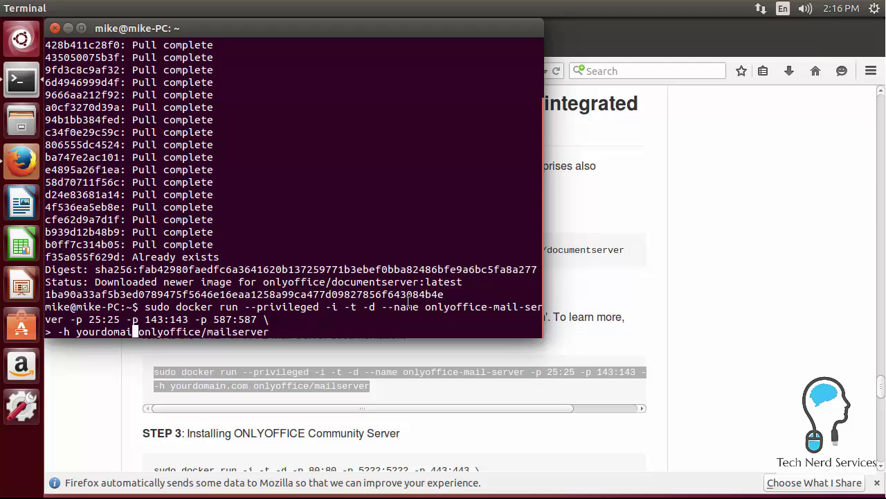
key("BackSpace")
key("BackSpace")
key("BackSpace")
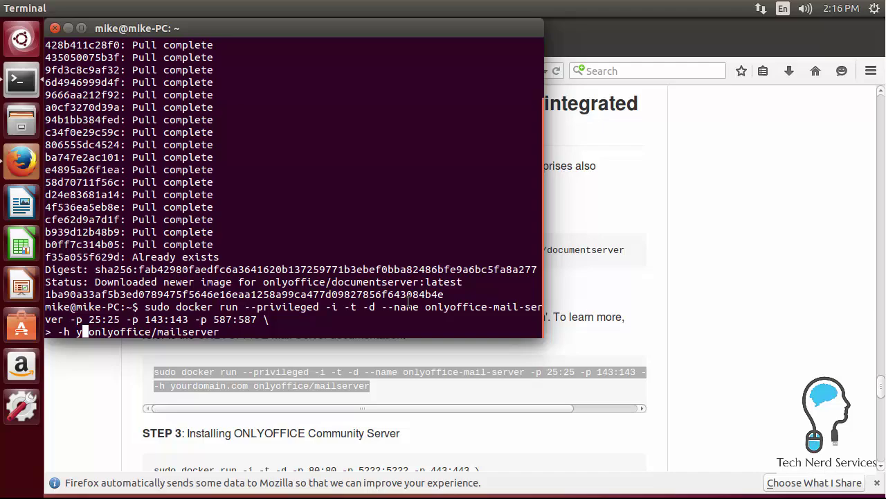
type("technerdservices.")
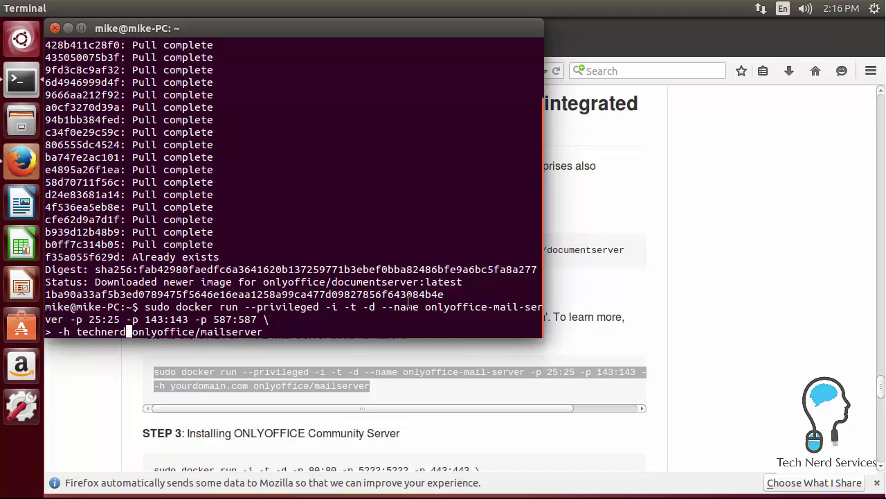
type("ddns.net")
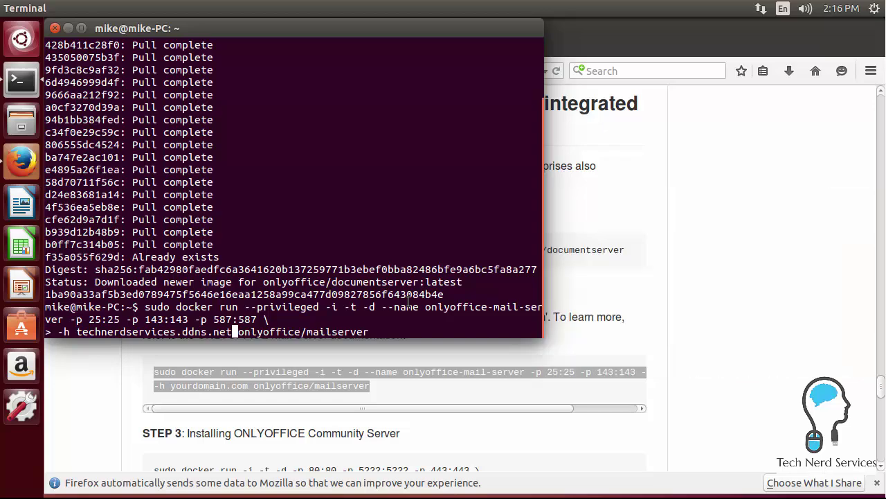
key("Return")
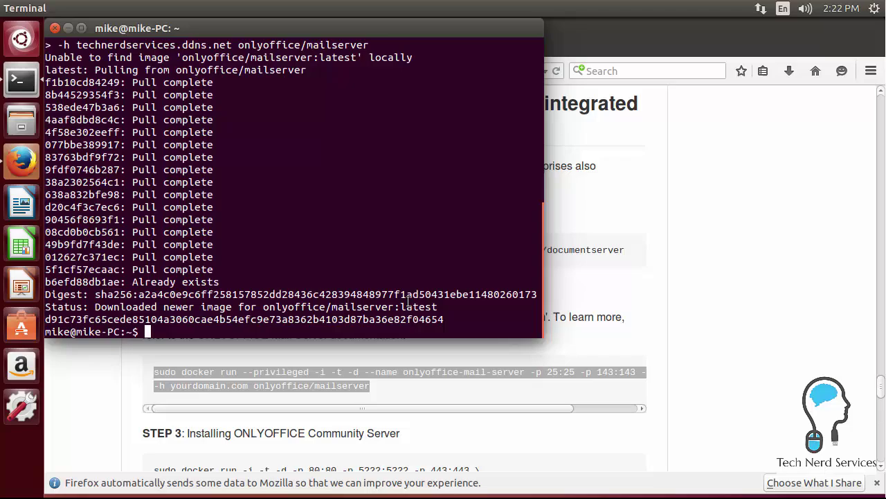
- Copy the four-line STEP 3 Community Server docker run command from GitHub and run it in the terminal
left_click_drag(400, 433, 281, 441)
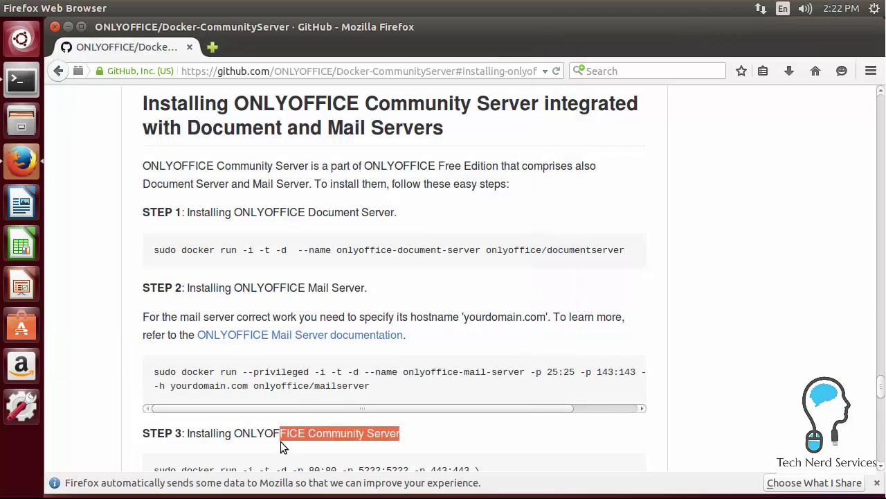
scroll(280, 442, "down", 3)
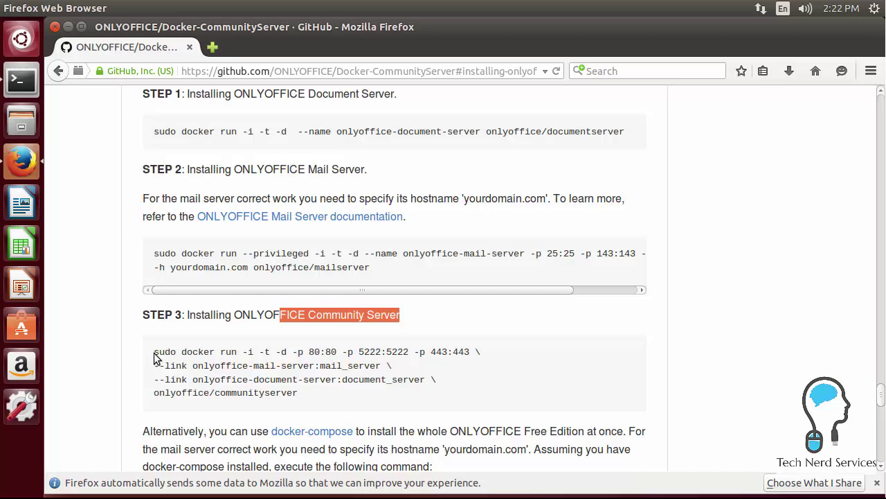
left_click_drag(154, 352, 309, 402)
right_click(277, 389)
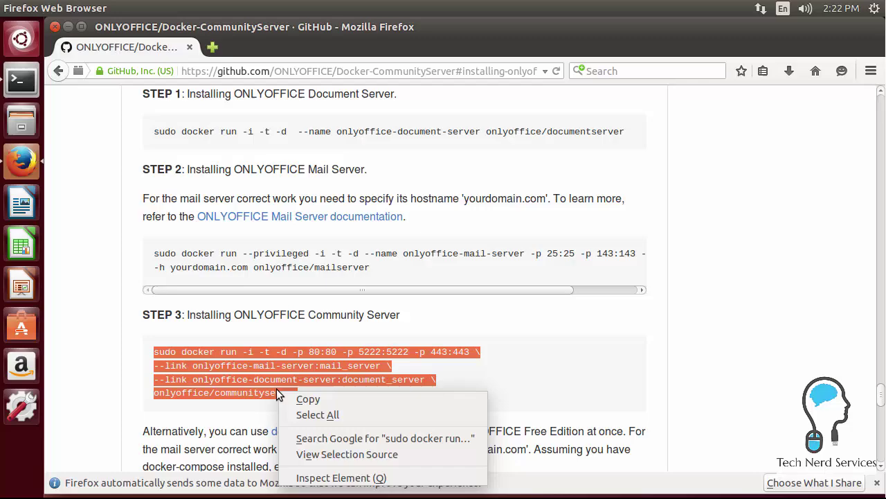
left_click(296, 398)
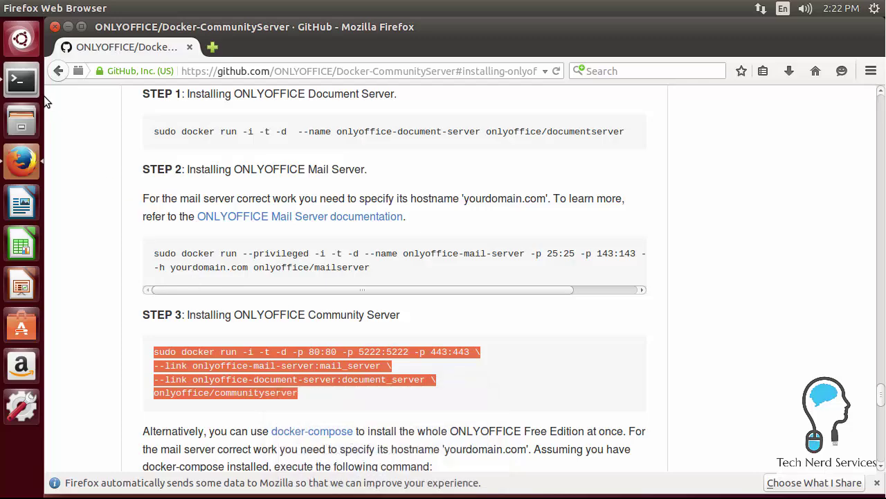
left_click(22, 81)
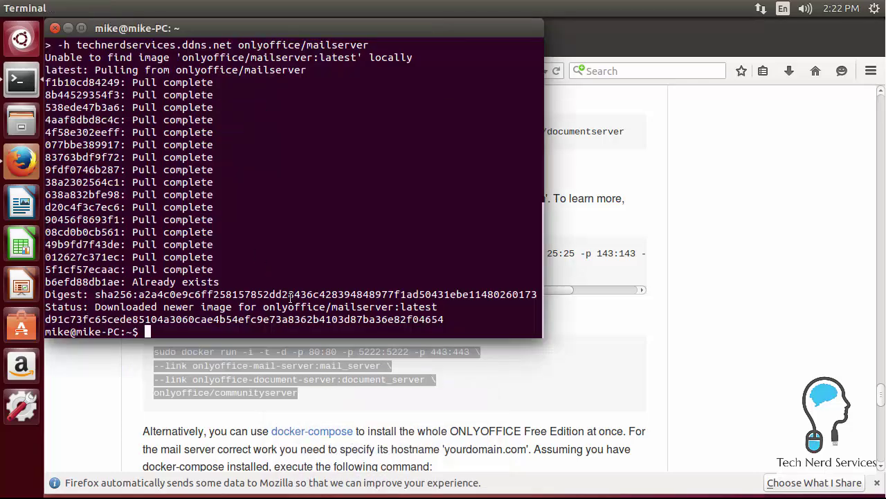
right_click(258, 325)
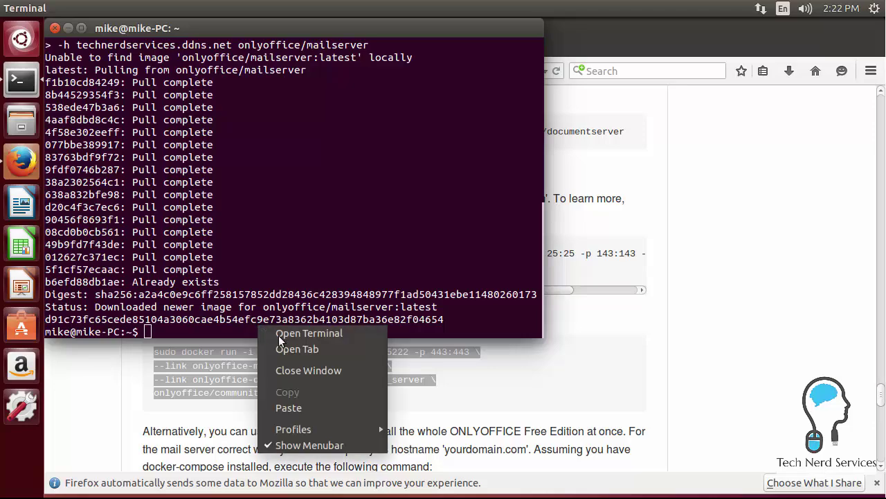
left_click(305, 407)
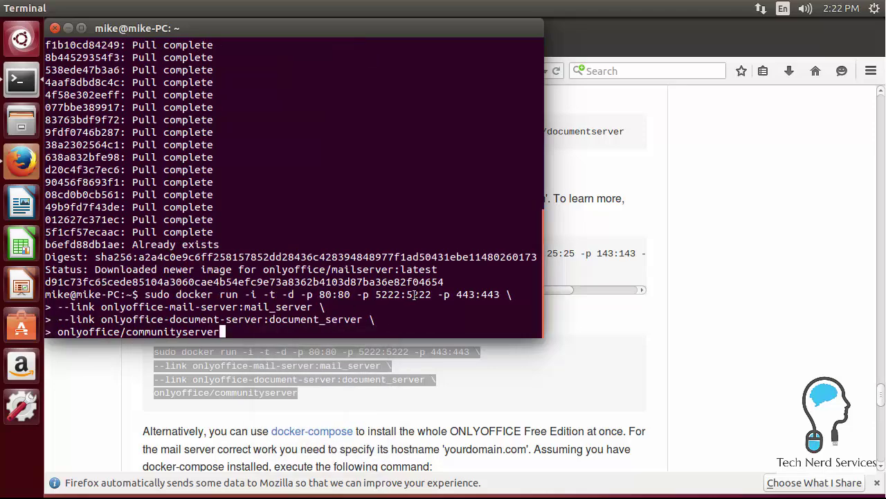
key("Return")
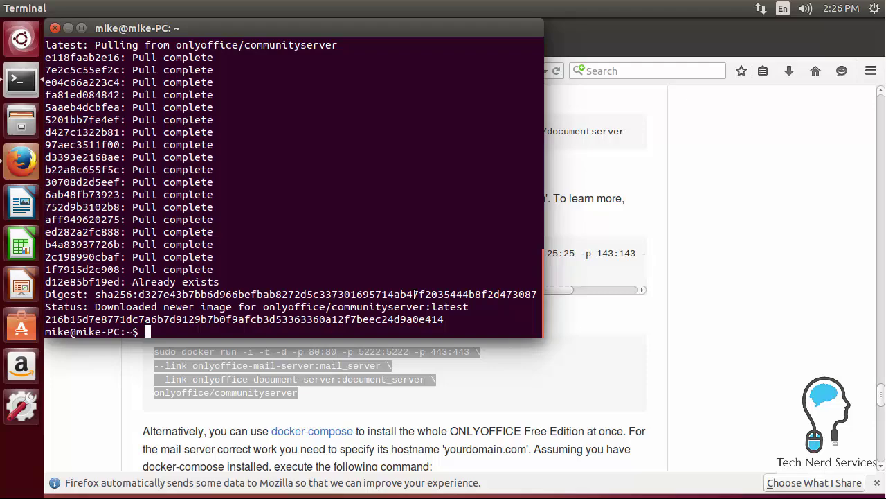
- Load technerdservices.ddns.net in a new Firefox tab to reach the ONLYOFFICE portal setup
left_click(696, 296)
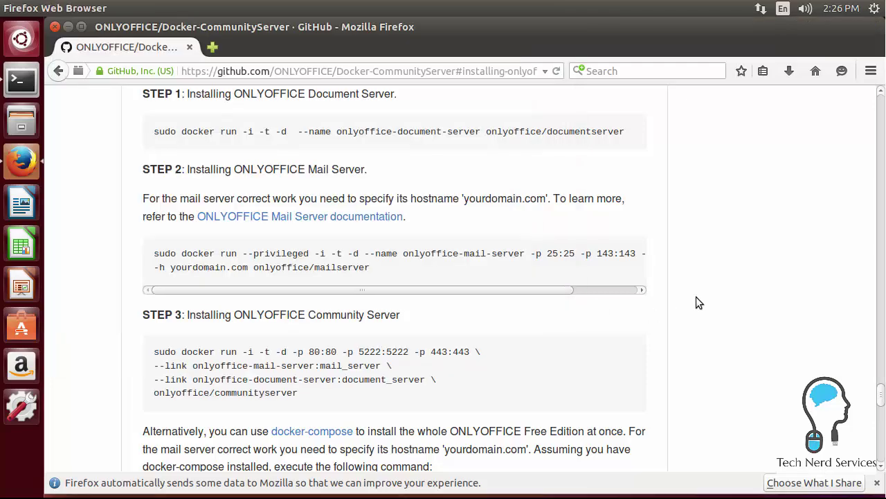
left_click(212, 47)
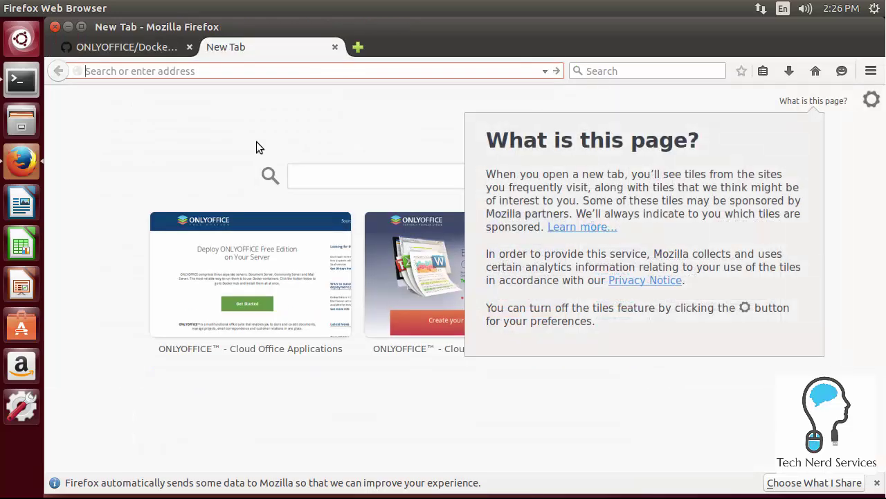
type("technerd")
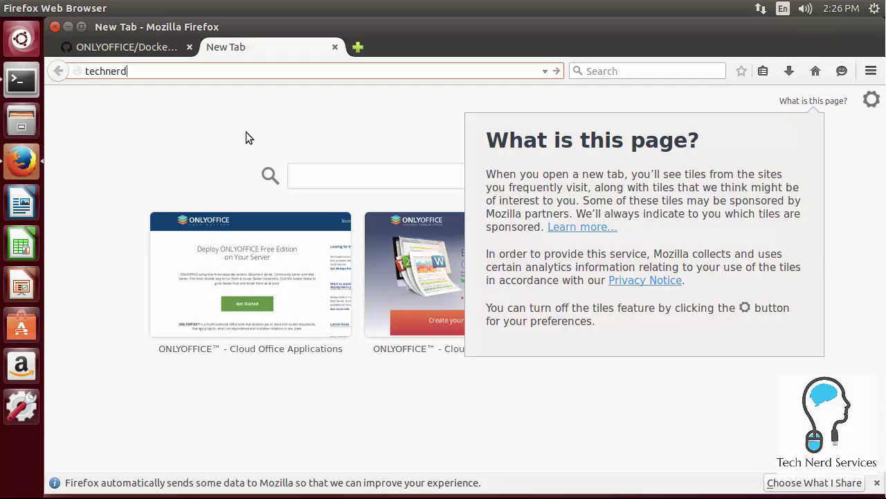
type("services.ddns.net")
key("Return")
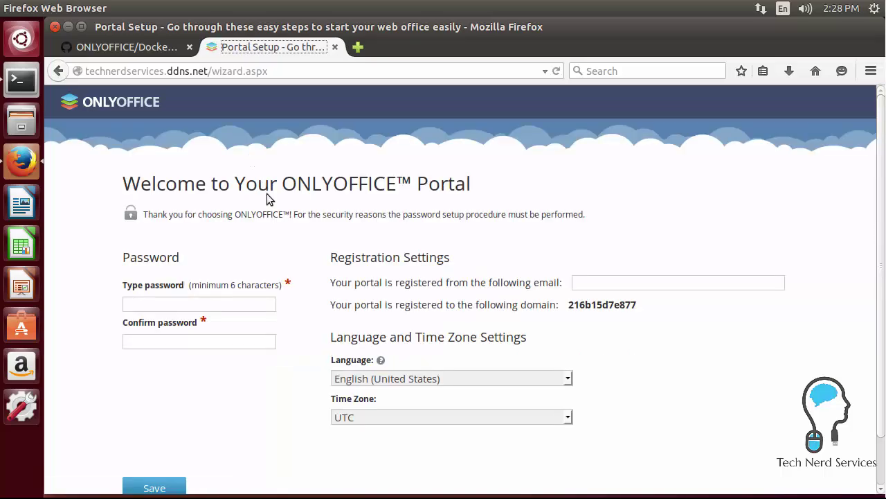
- Enter and confirm the administrator password, fill in the registration e-mail, and submit
left_click(225, 307)
type("•••••••••")
left_click(252, 342)
type("•••••••••")
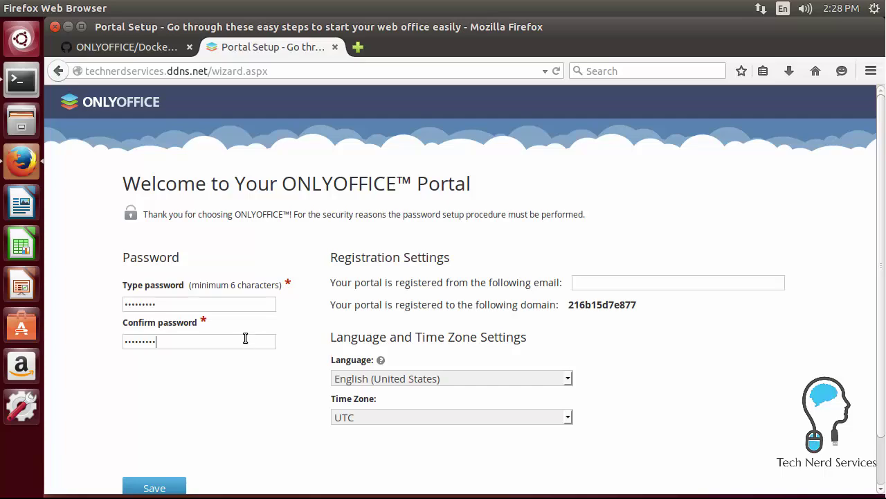
left_click(741, 286)
key("Return")
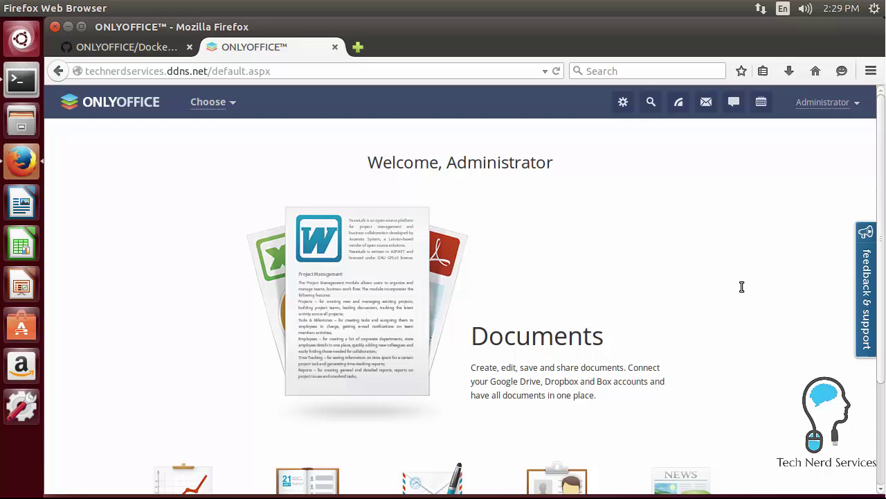
- Scroll the welcome page and open Documents to see the three sample files in My Documents
scroll(740, 285, "down", 3)
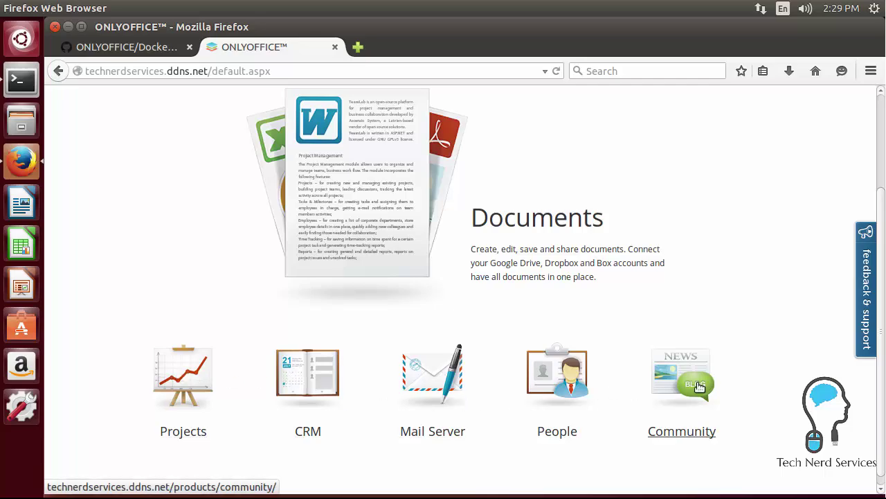
left_click(563, 225)
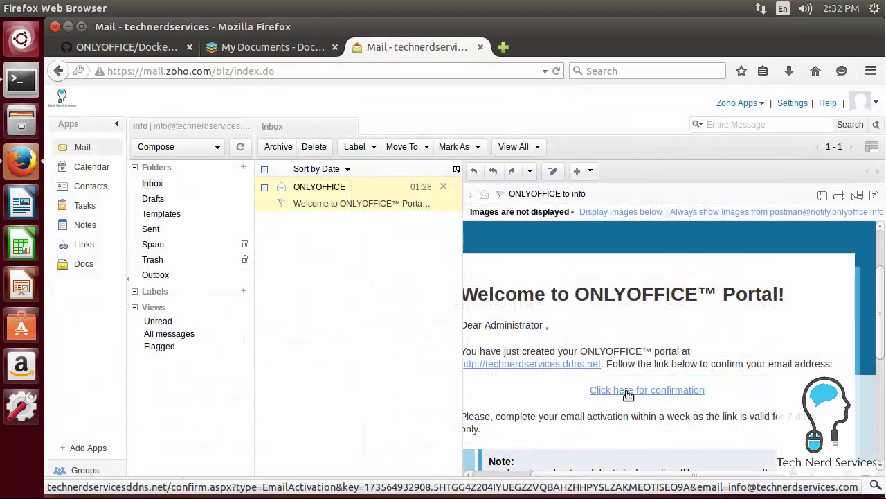
- Open the welcome e-mail's confirmation link, inserting the missing dot before ddns, to activate the e-mail
left_click(627, 392)
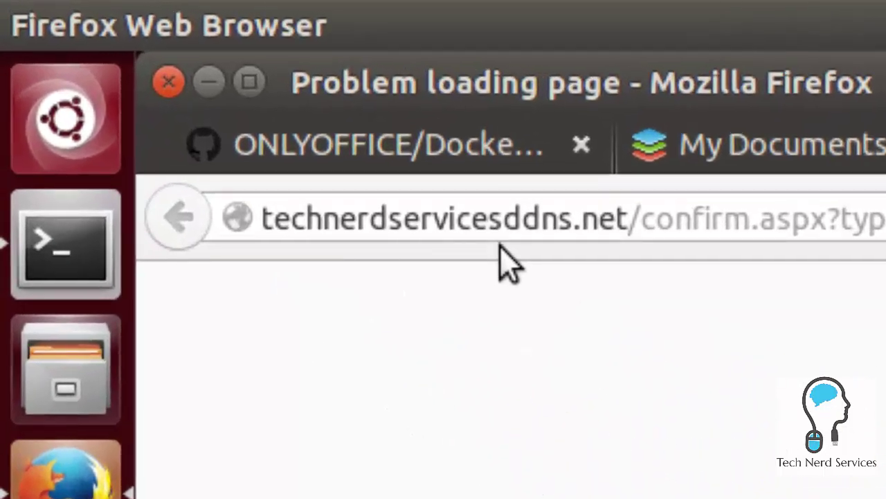
left_click(504, 219)
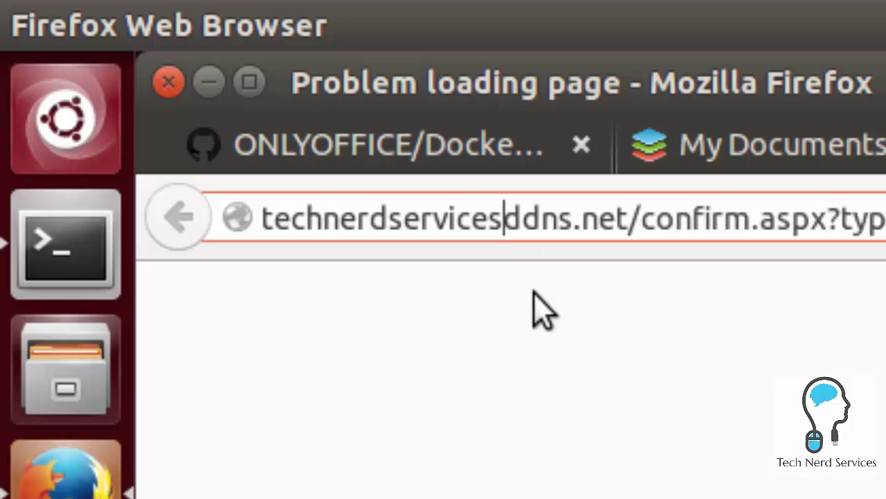
type(".")
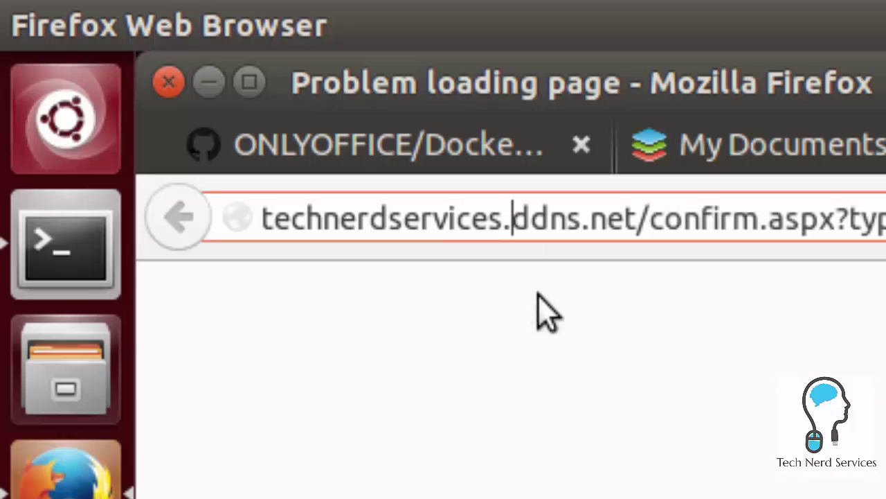
key("Return")
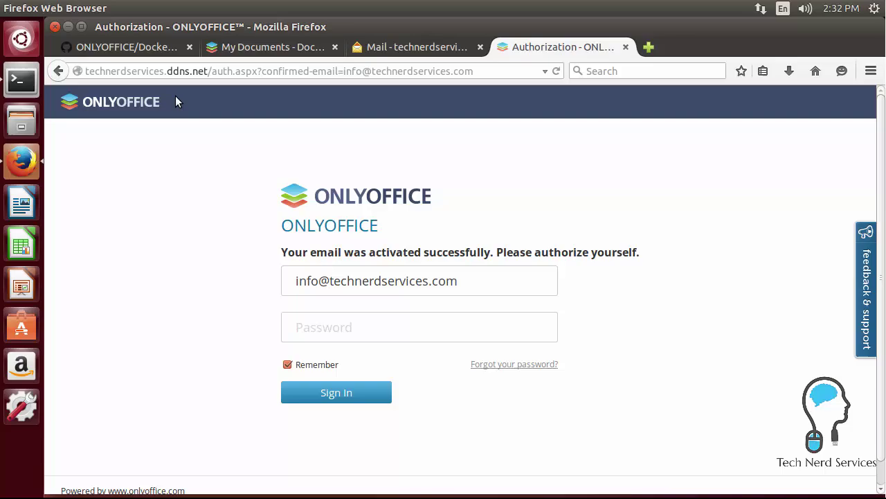
- Sign in with the administrator password, dismiss the save-password prompt, and open Documents
type("*********")
key("Return")
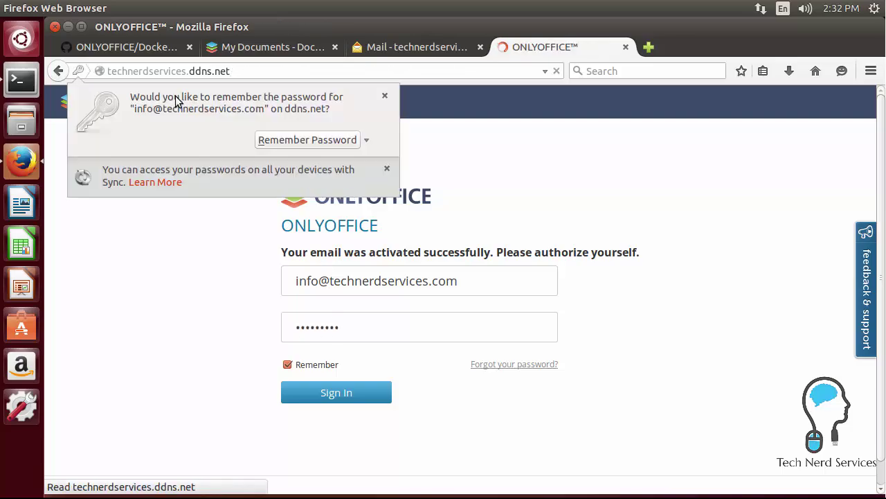
left_click(385, 95)
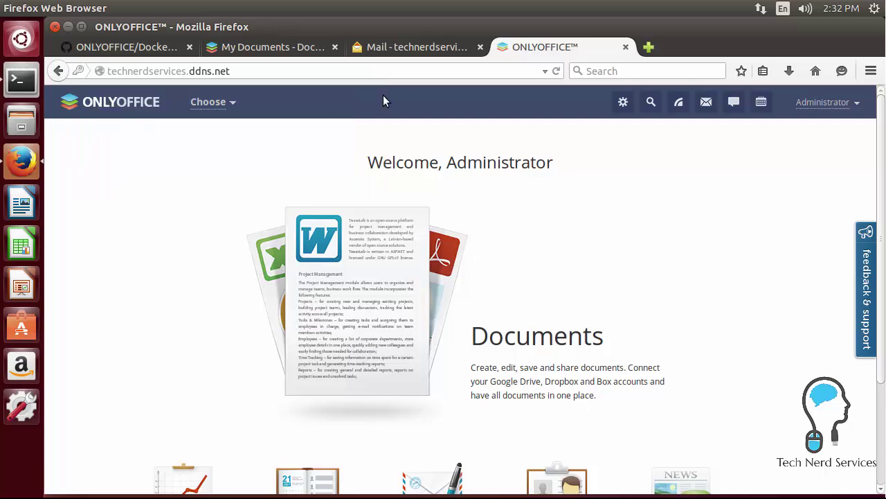
left_click(527, 349)
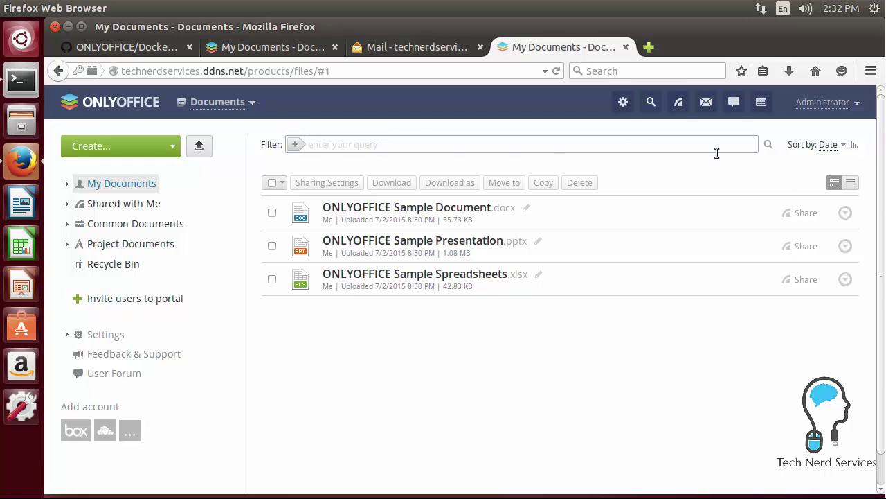
- Change the ONLYOFFICE Sample Document.docx heading to 'This is a Change' and close the editor
left_click(335, 47)
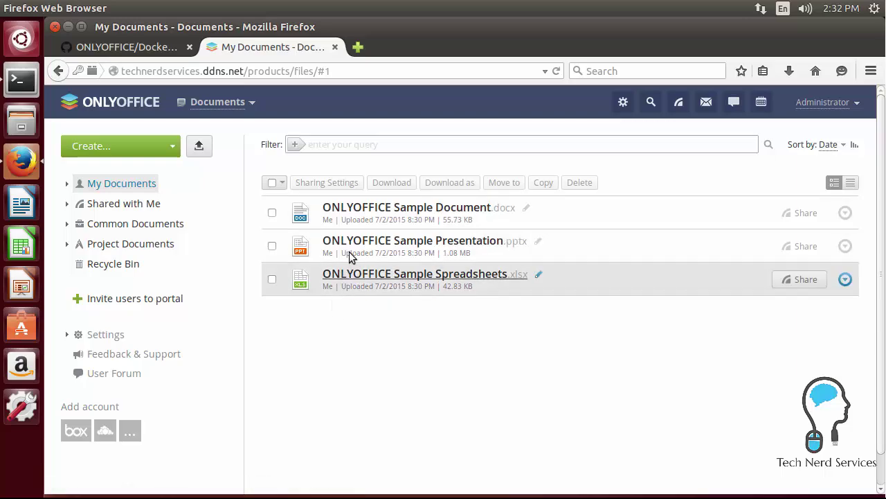
left_click(365, 209)
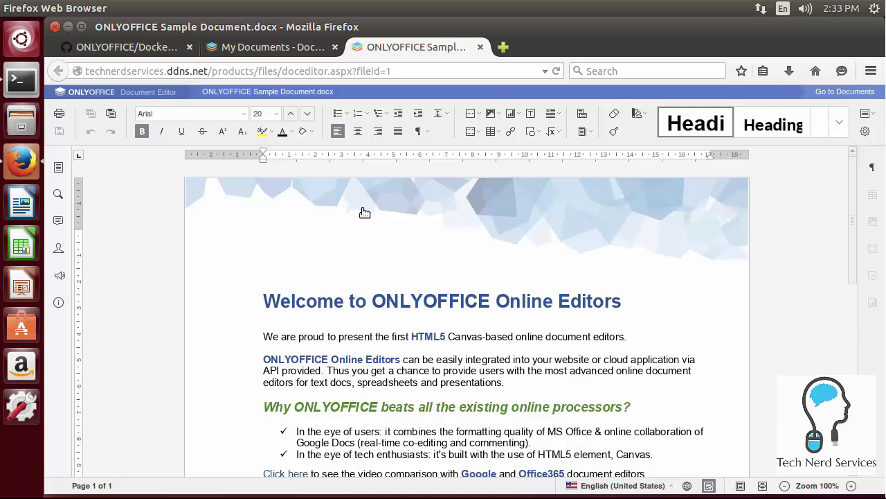
key("shift+End")
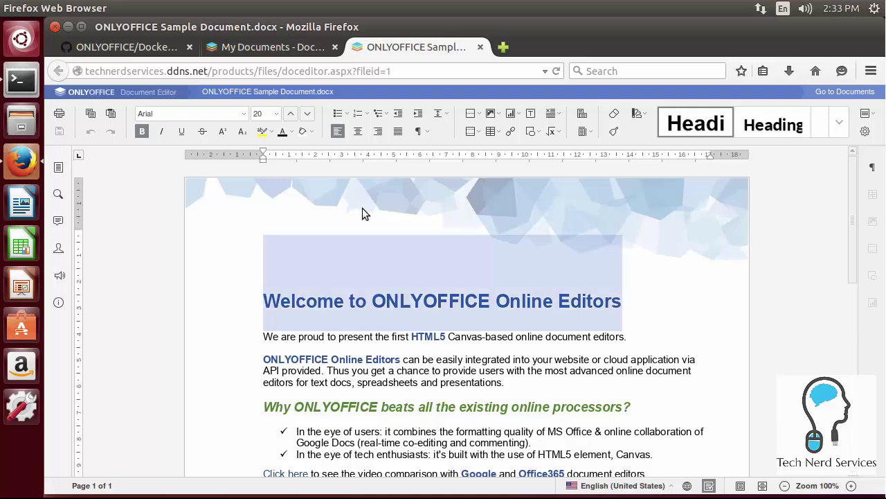
type("This is a Change")
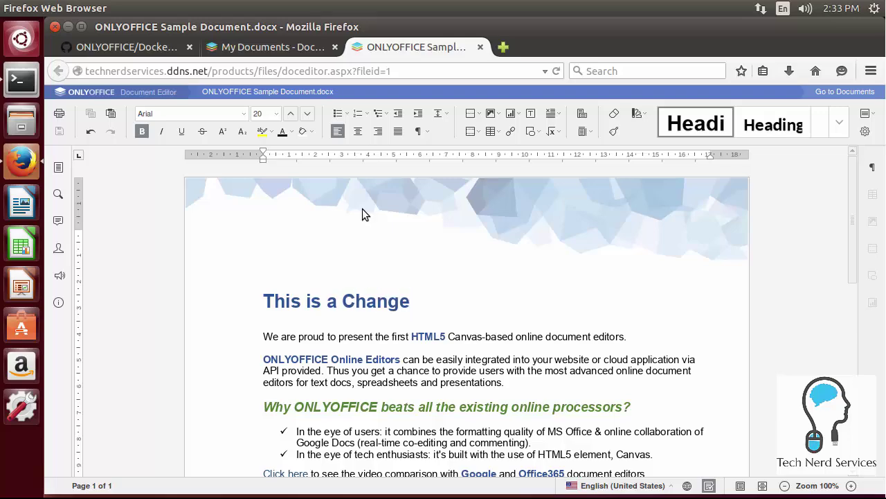
left_click(480, 47)
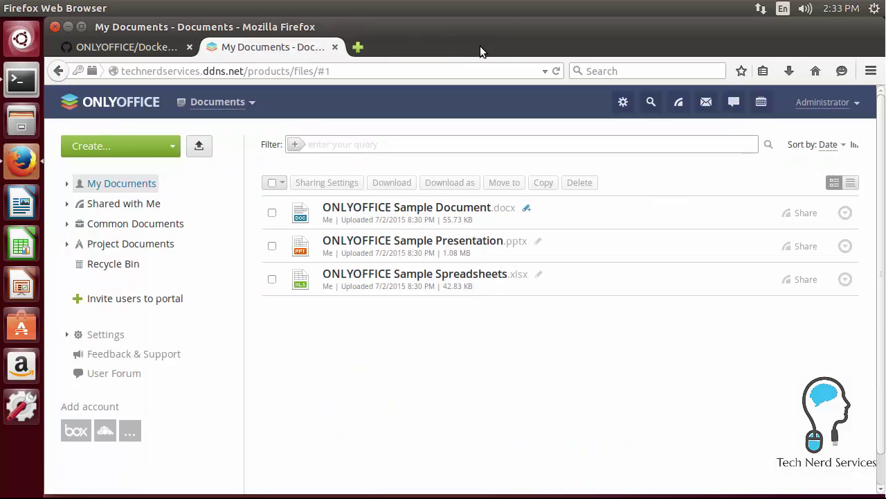
- Look at the Create... options, then return to the portal start page and open Projects
left_click(172, 147)
left_click(113, 109)
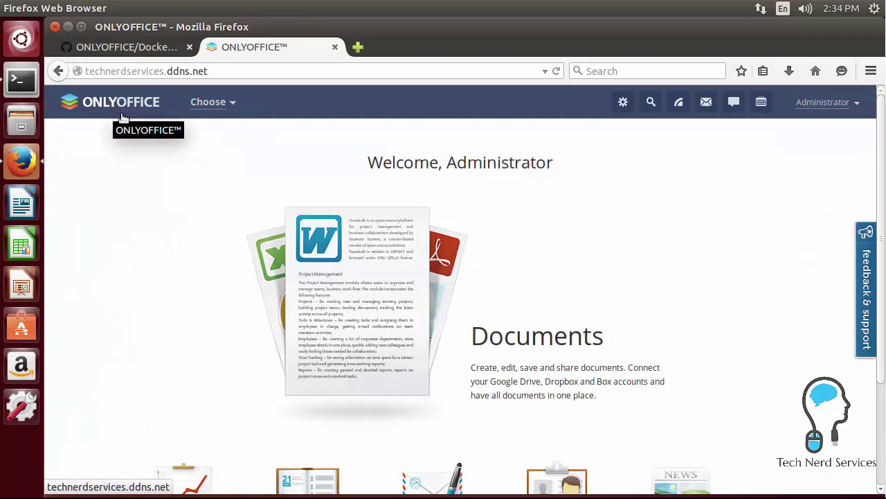
scroll(166, 149, "down", 3)
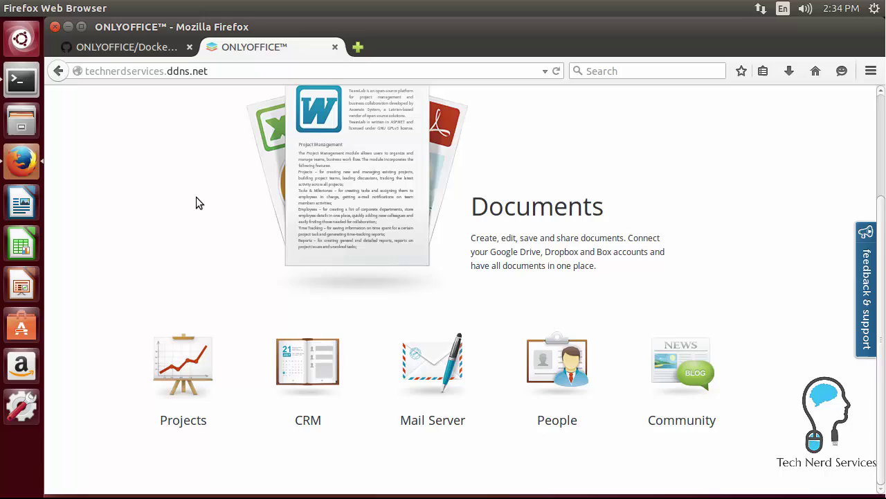
left_click(184, 372)
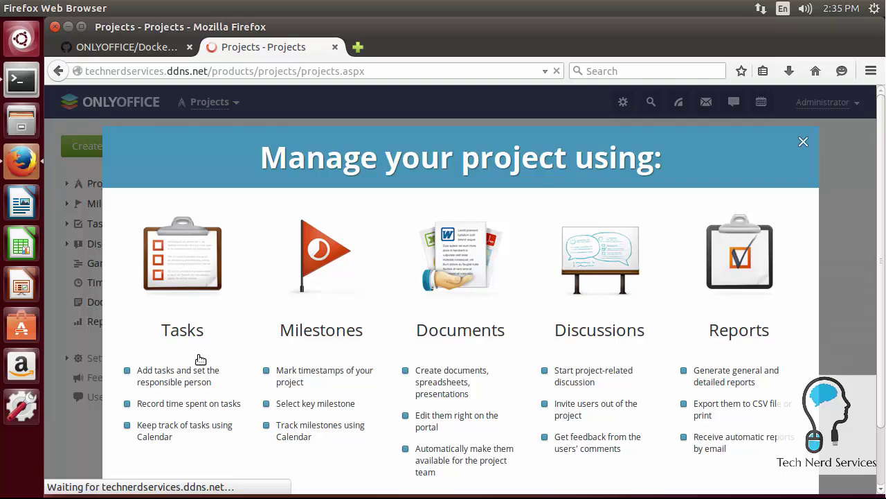
- Start a new project titled 'Sample', set Me as project manager, and save it
scroll(198, 359, "down", 2)
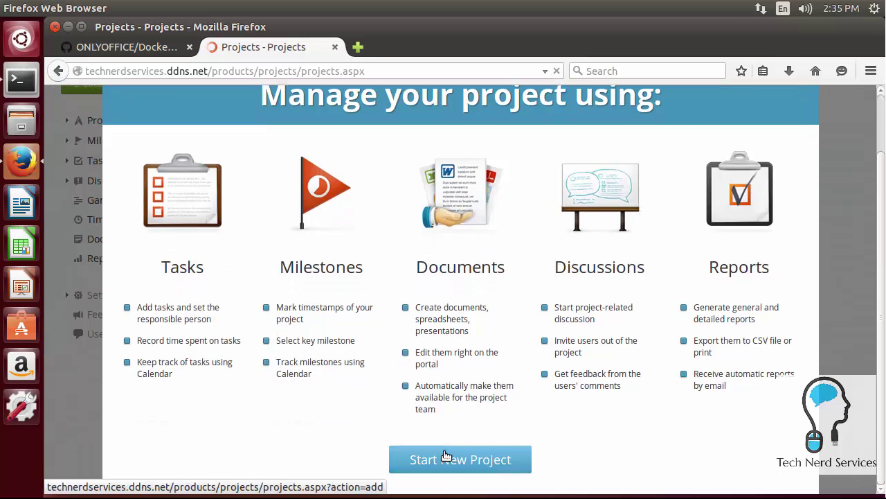
left_click(447, 456)
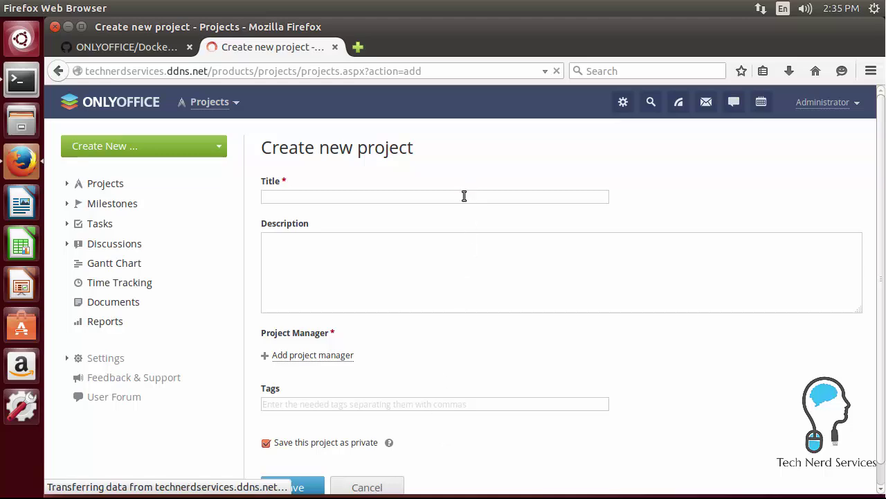
type("ample")
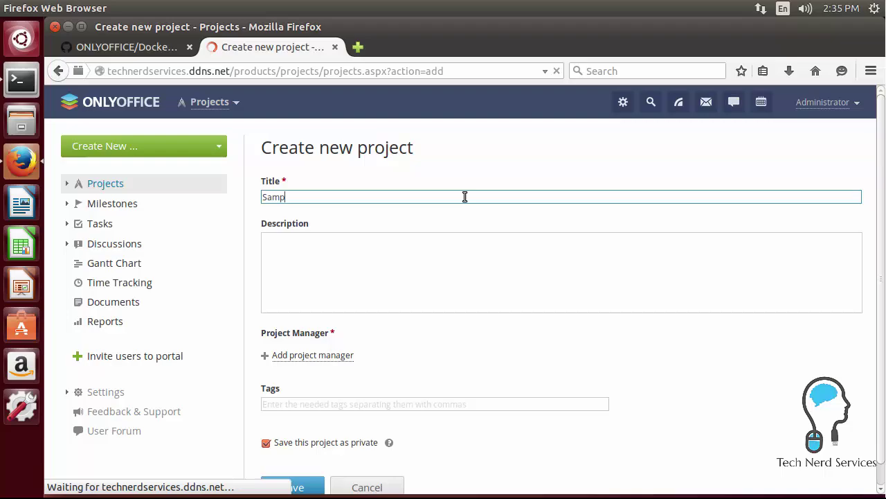
left_click(302, 487)
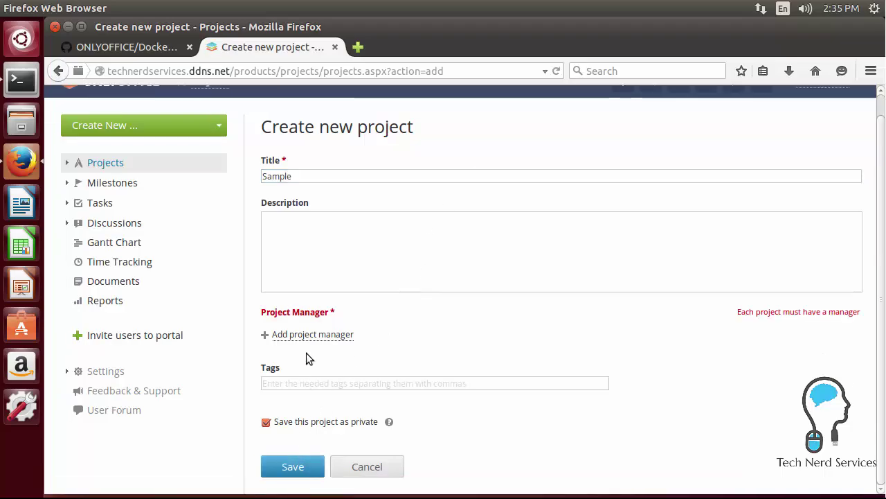
left_click(308, 336)
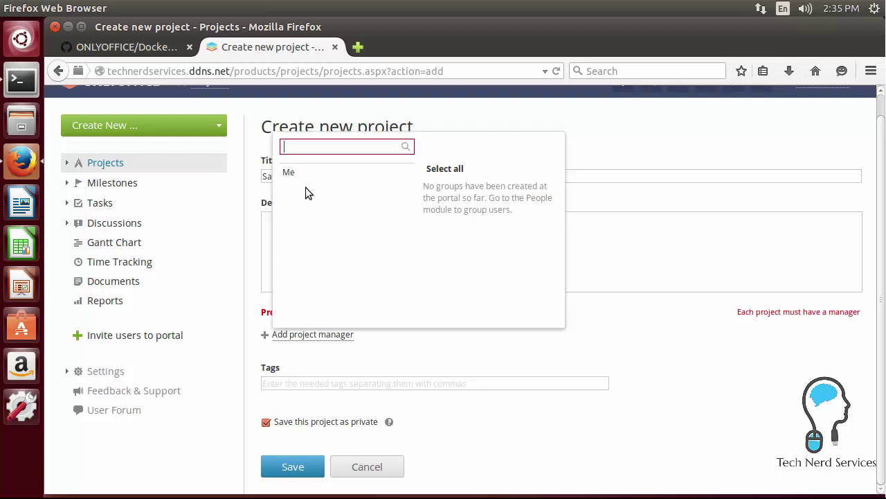
left_click(298, 174)
left_click(296, 467)
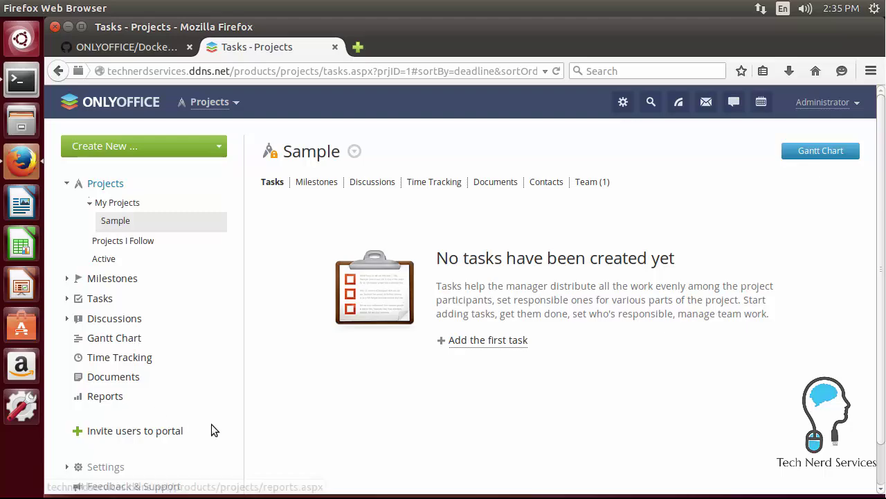
- Switch from Projects to the CRM module using the portal modules list
left_click(216, 104)
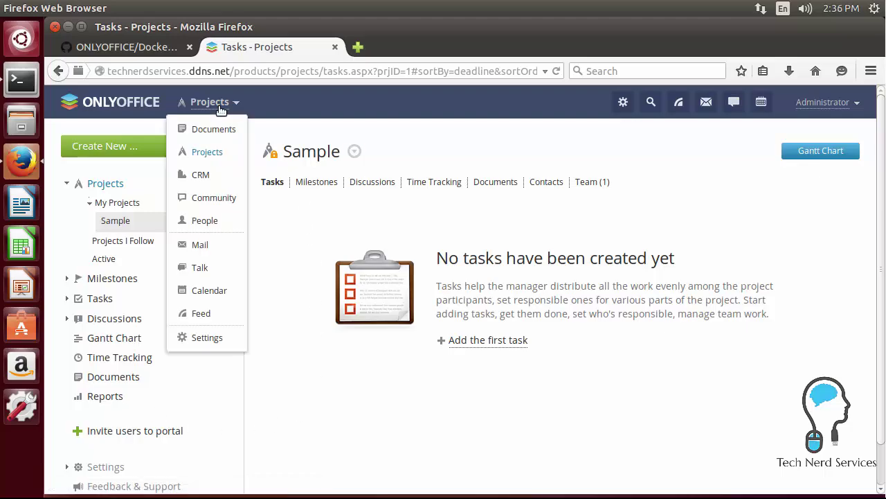
left_click(210, 176)
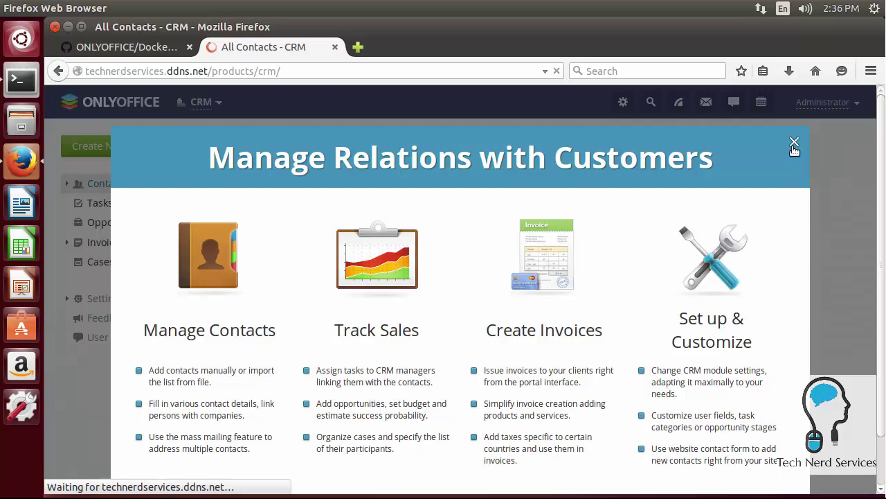
scroll(792, 146, "down", 2)
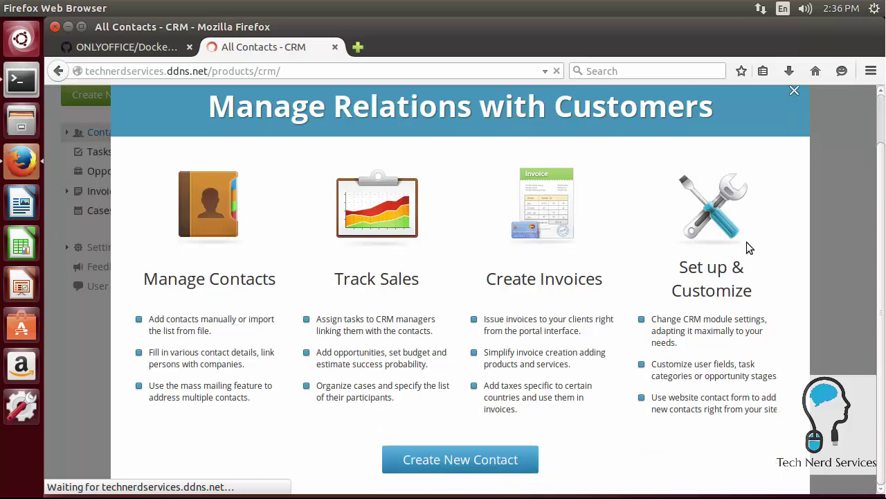
- Close the CRM introduction dialog and return to the portal home page's module icons
left_click(795, 92)
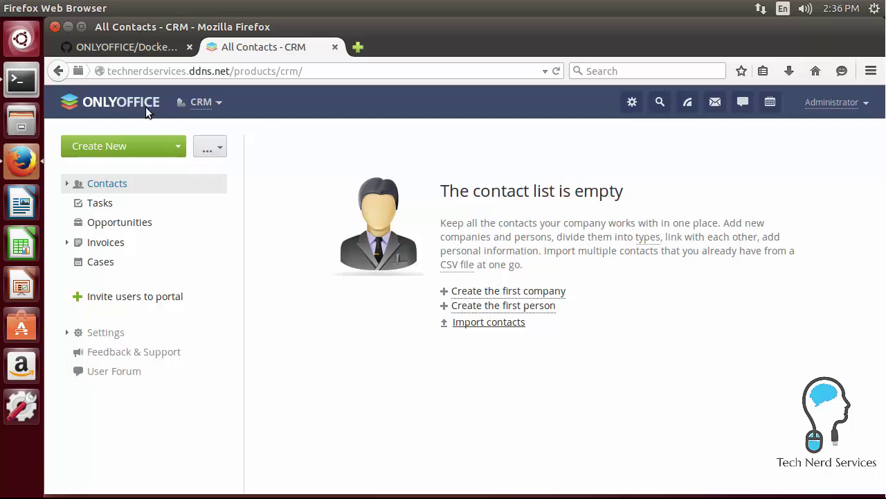
left_click(141, 128)
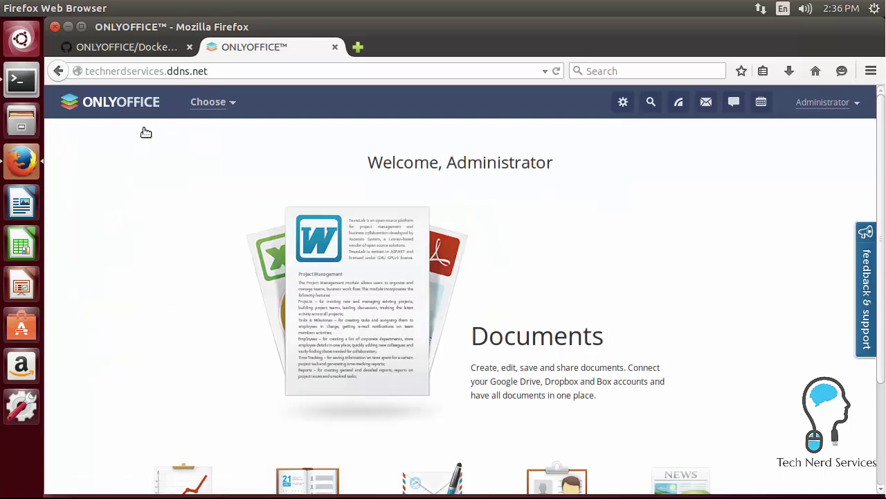
scroll(144, 128, "down", 3)
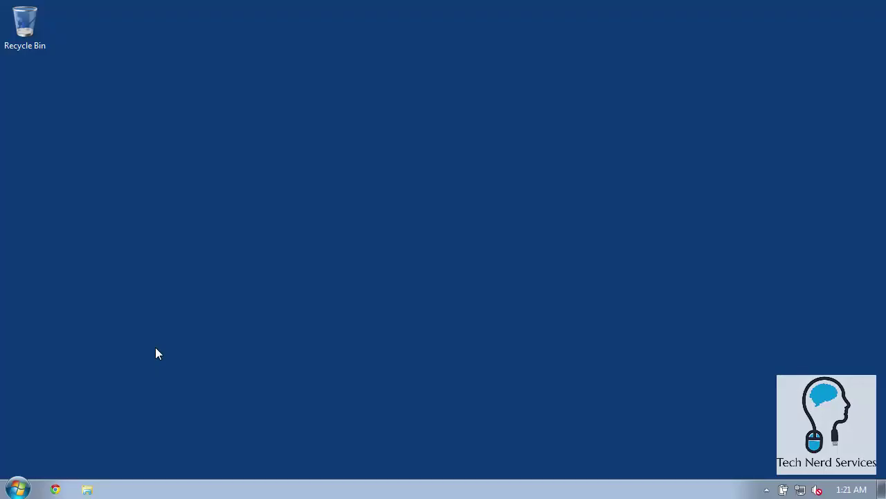
- Launch Chrome on Windows and load technerdservices.ddns.net
left_click(55, 489)
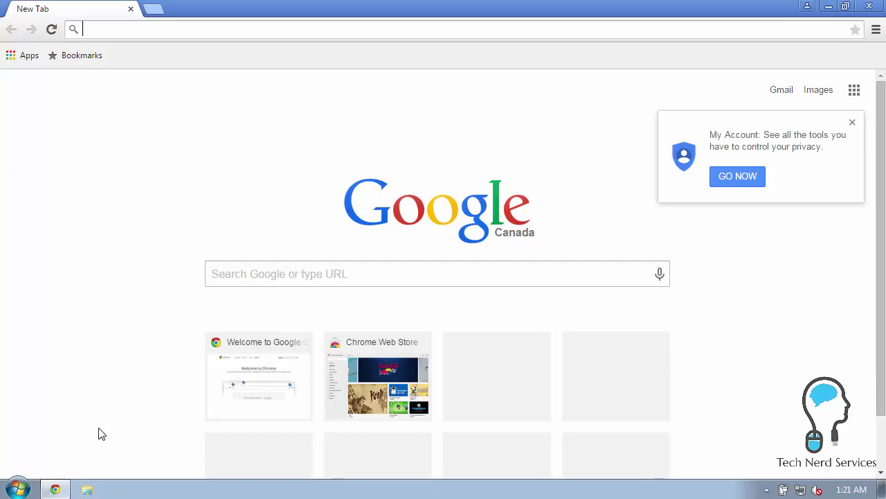
type("technerdse")
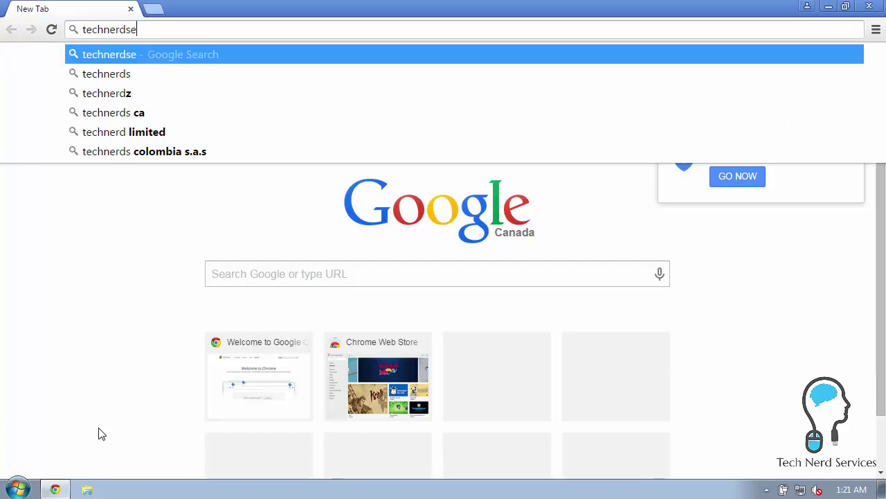
type("rvices.ddns.ne")
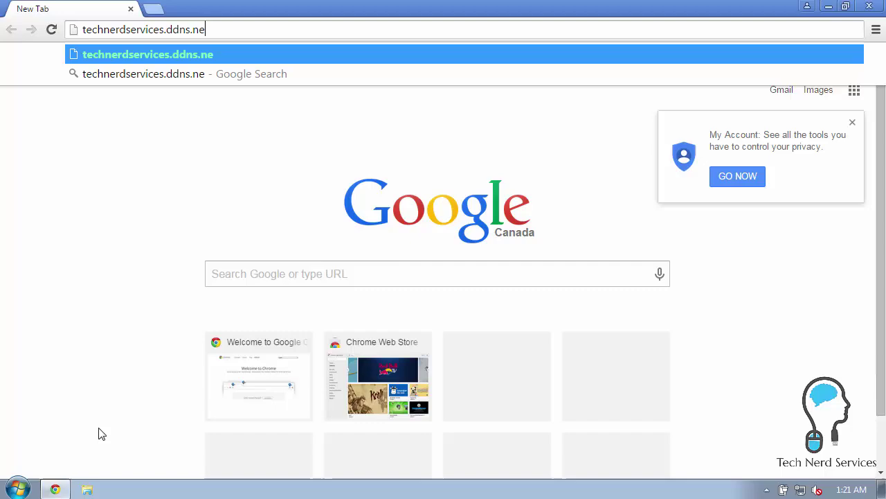
type("t")
key("Return")
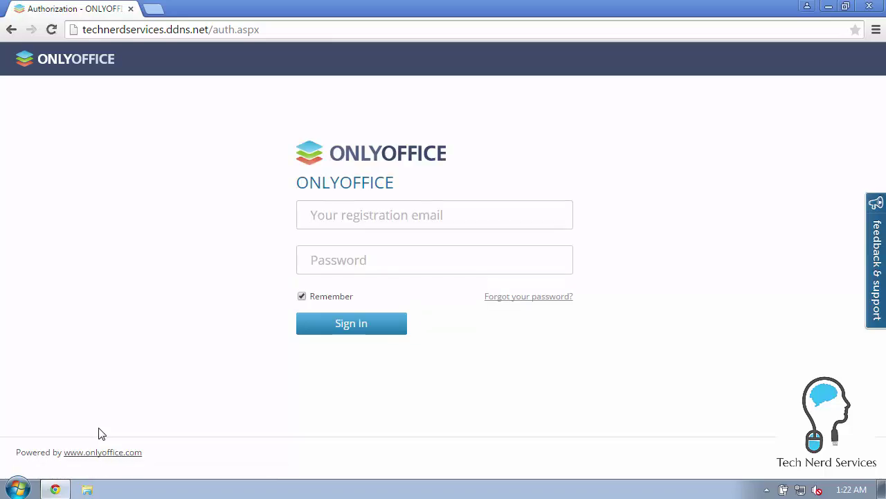
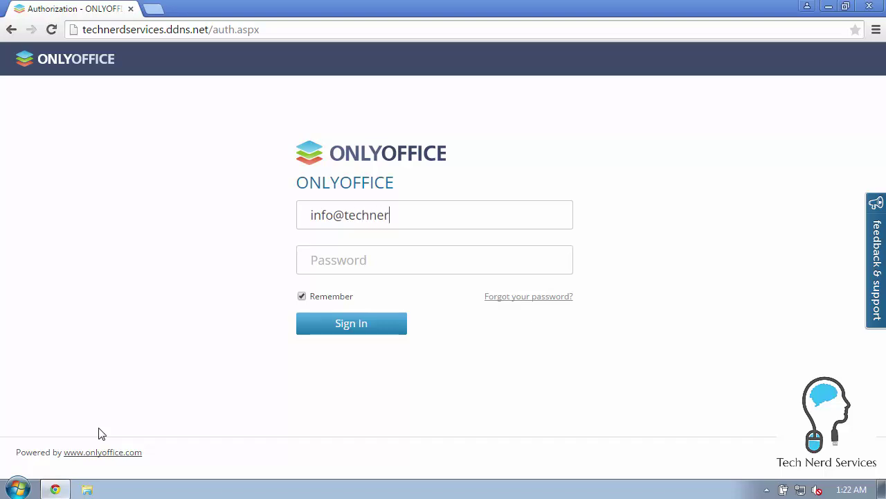
- Sign in with the registration e-mail and password, decline saving it, and open Documents
key("Tab")
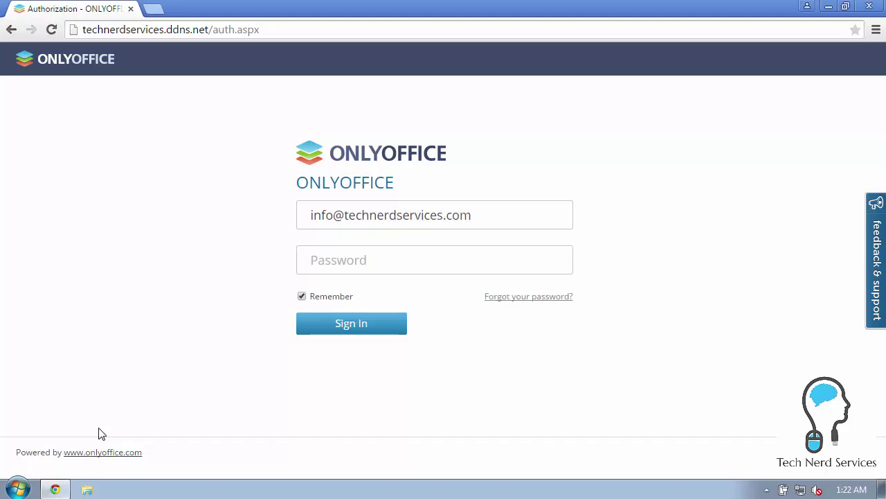
type("••••••••••")
key("Return")
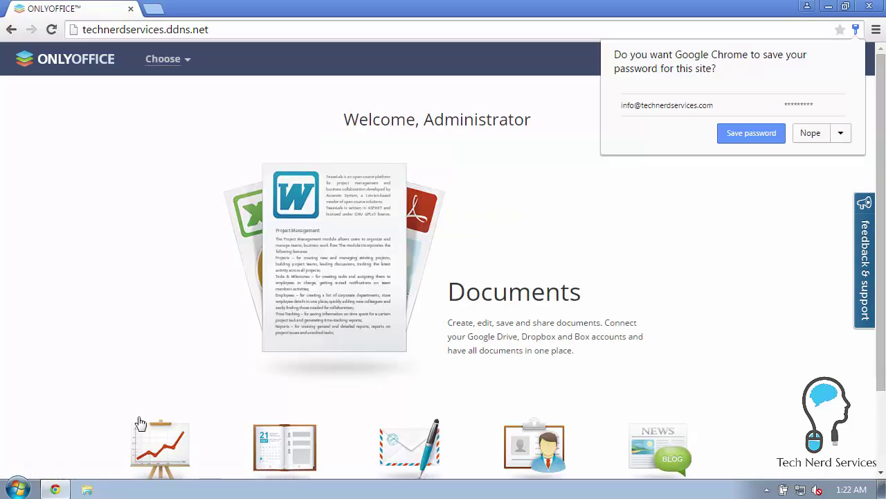
left_click(817, 142)
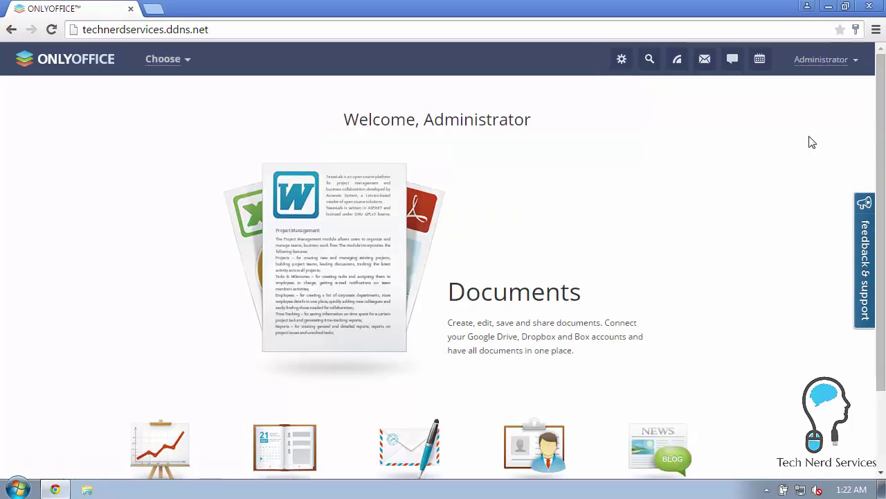
scroll(791, 137, "down", 1)
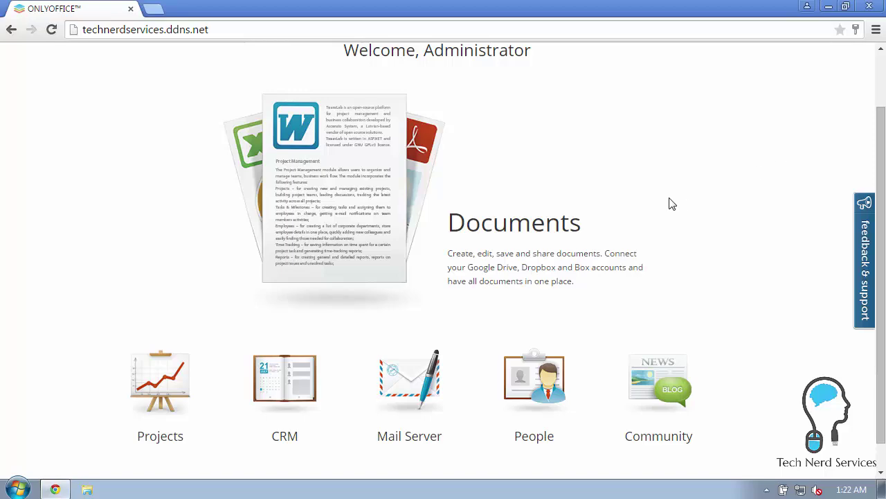
left_click(537, 233)
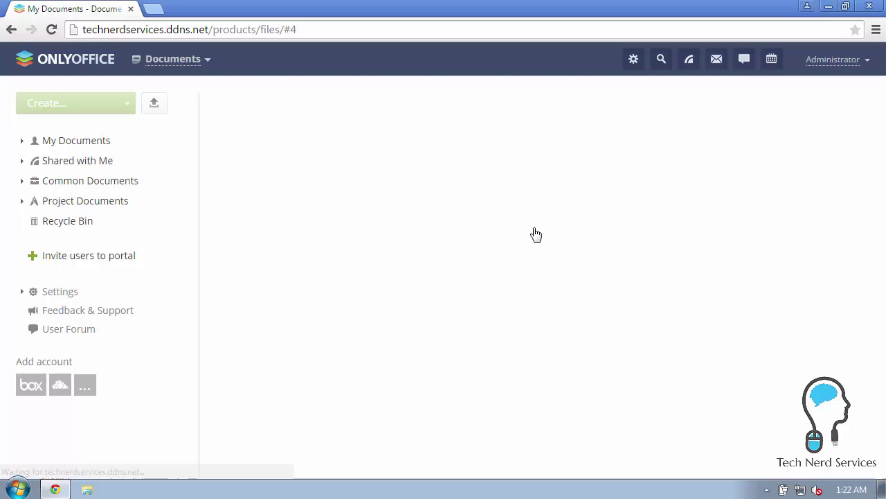
- Create a new text document from the Create... menu named 'New Document'
left_click(123, 104)
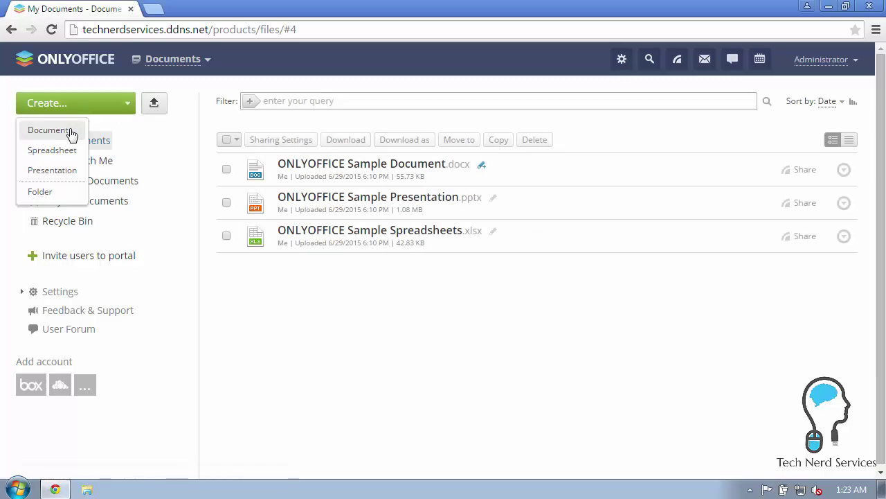
left_click(49, 130)
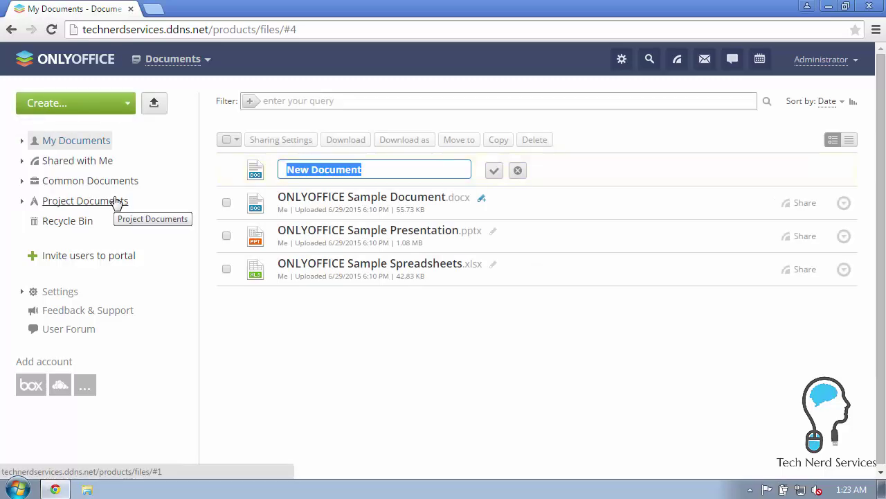
type("New Document")
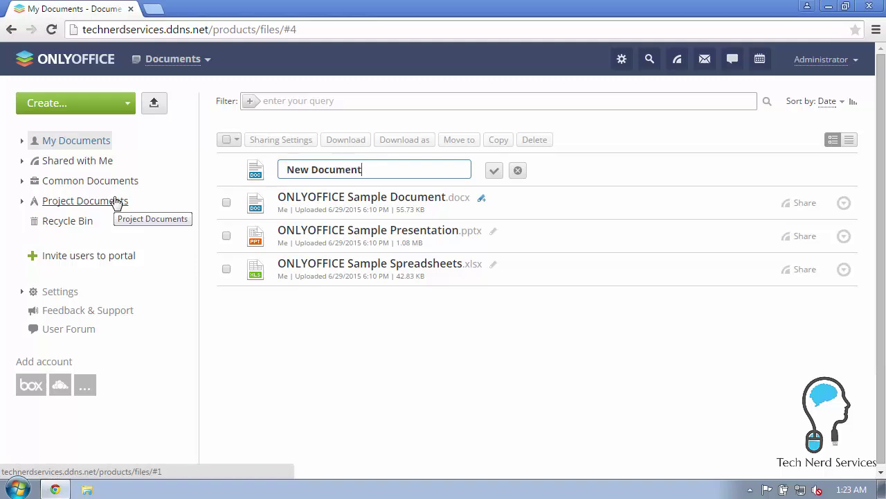
key("Return")
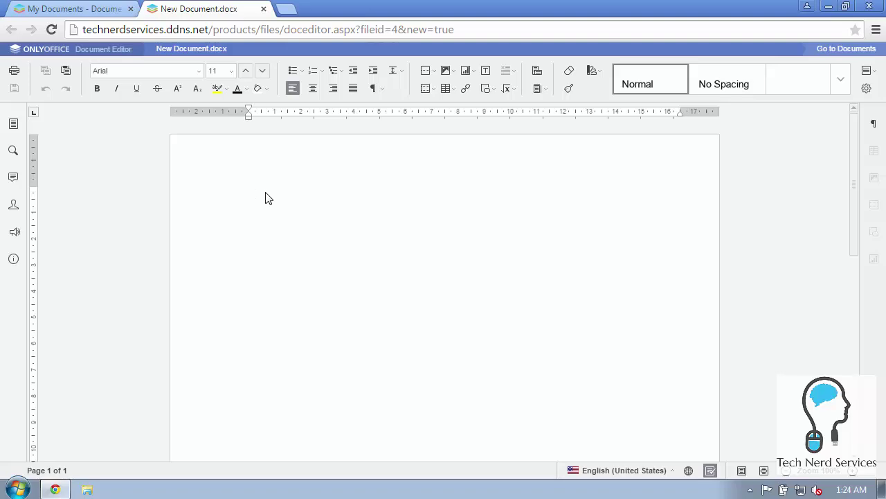
- Enter 'This is some text' and '=lorem()' on separate lines, then return to My Documents
left_click(269, 199)
type("This is some")
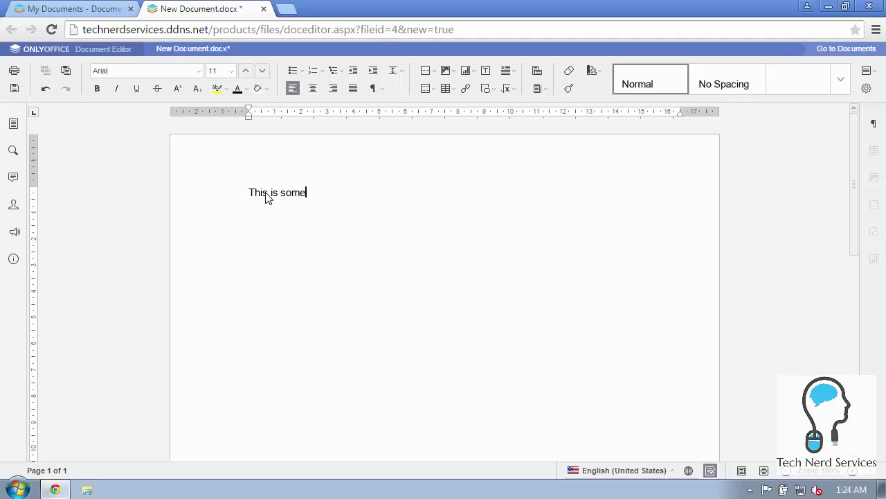
type(" text")
key("Return")
type("=lorem()")
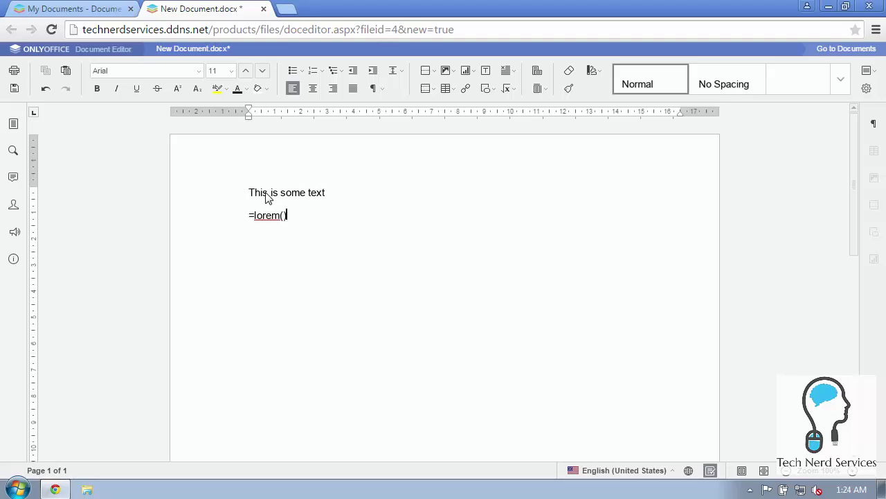
key("Return")
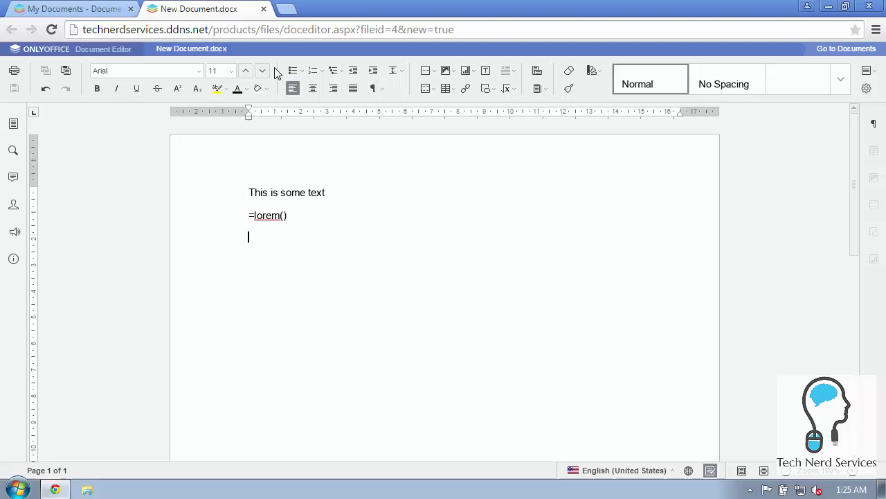
left_click(838, 50)
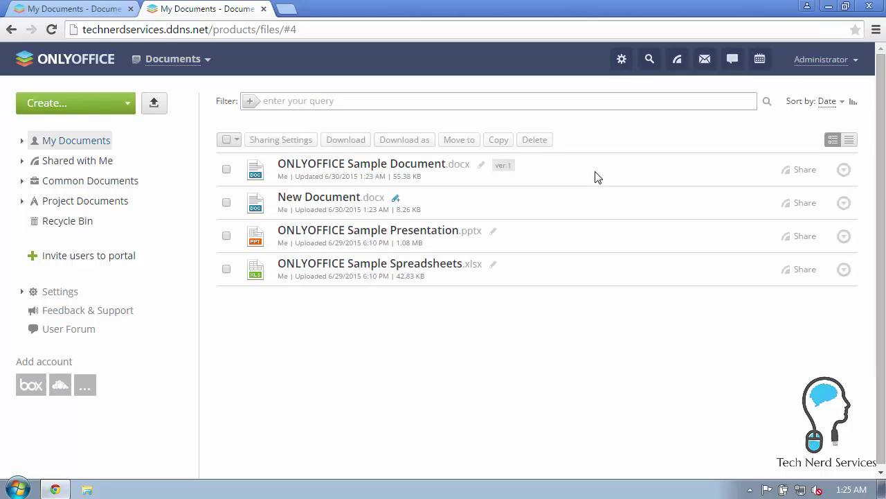
- Reopen New Document.docx from My Documents to check the saved text
left_click(318, 202)
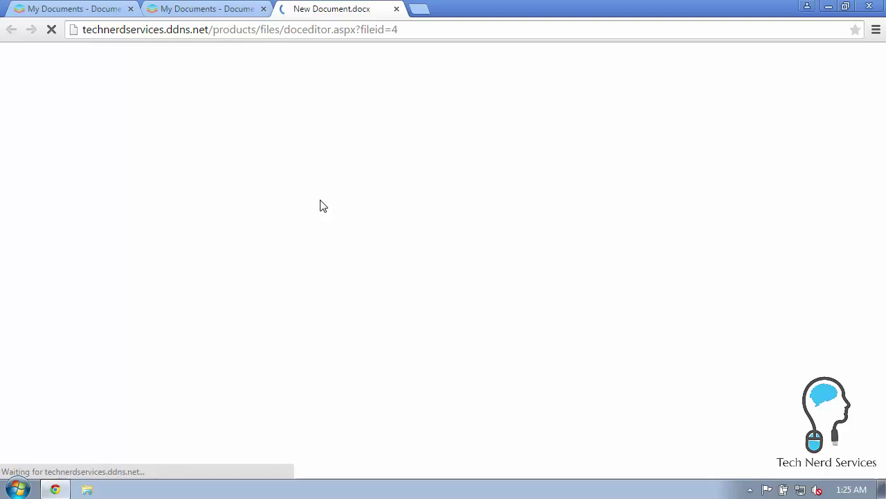